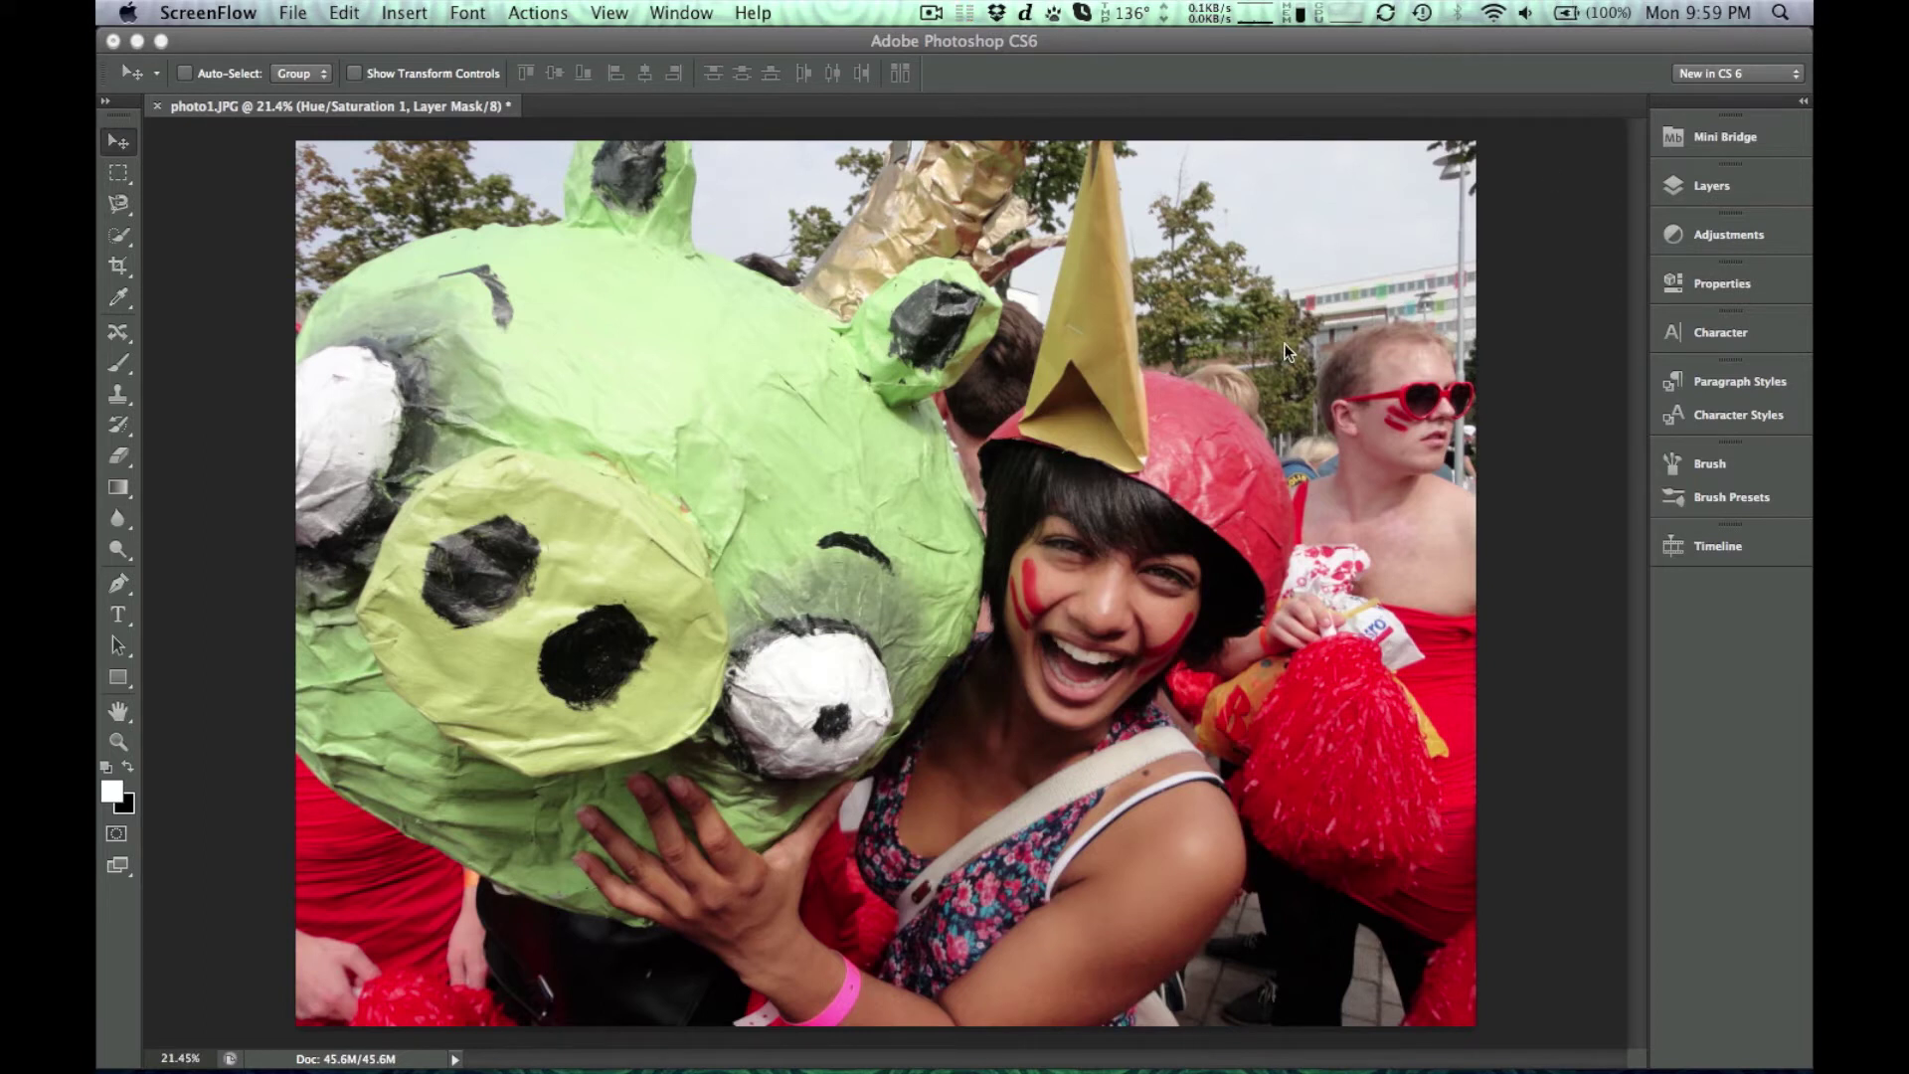
Step: Switch Photoshop to the Essentials workspace, then back to New in CS6
click(1736, 80)
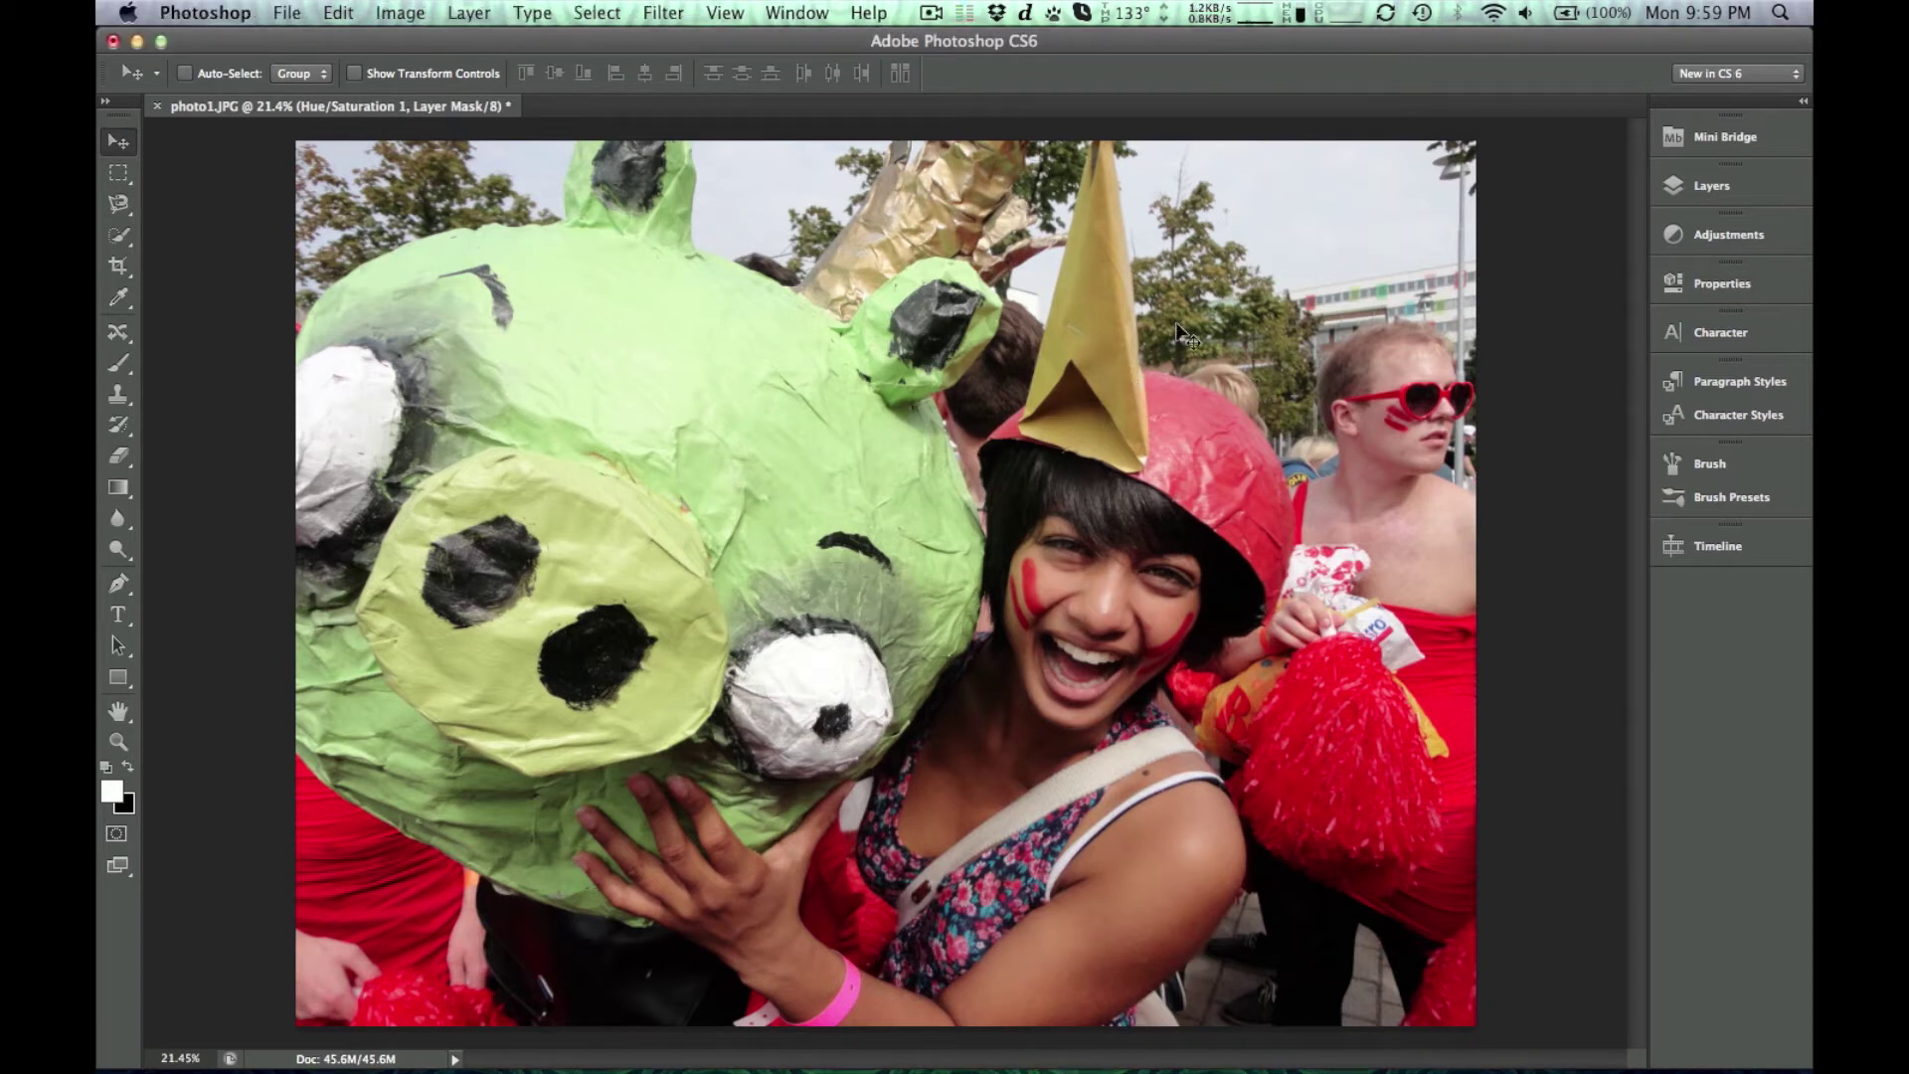
click(1719, 82)
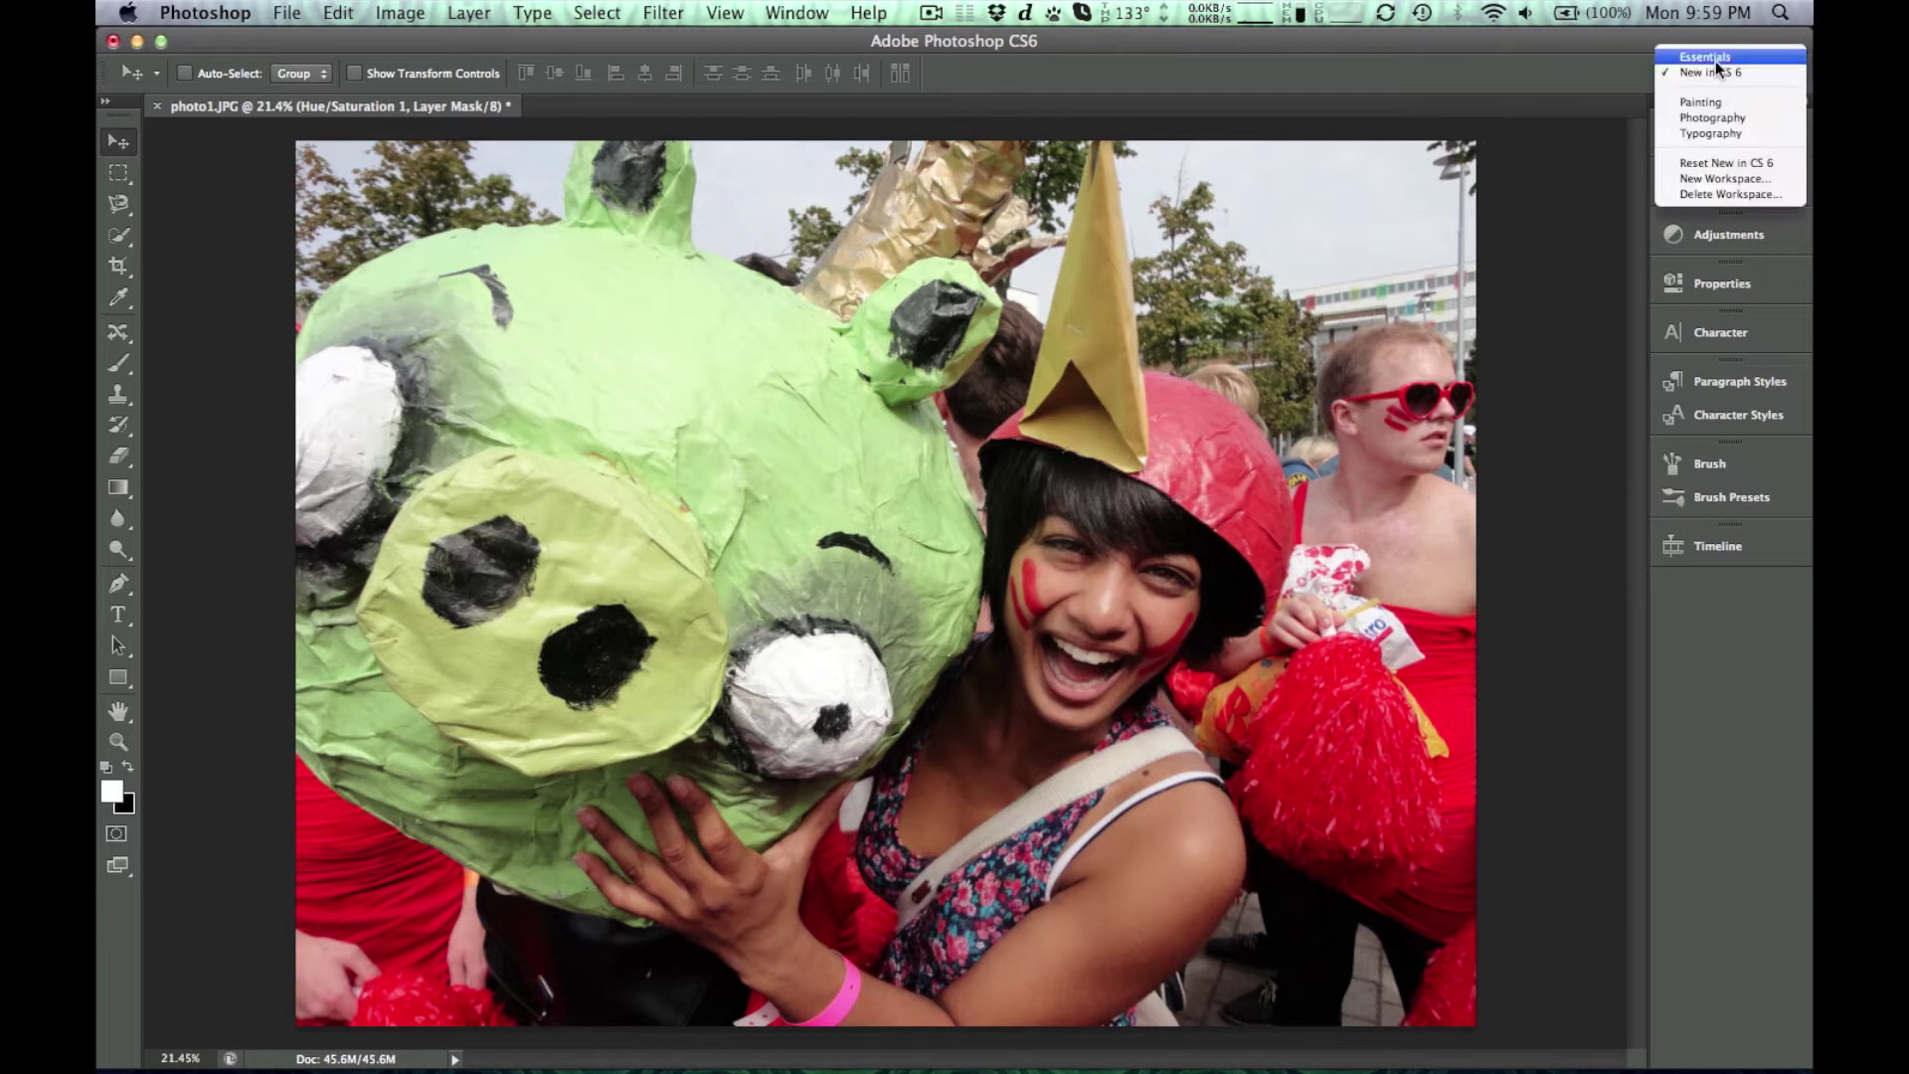
click(1719, 72)
click(1718, 72)
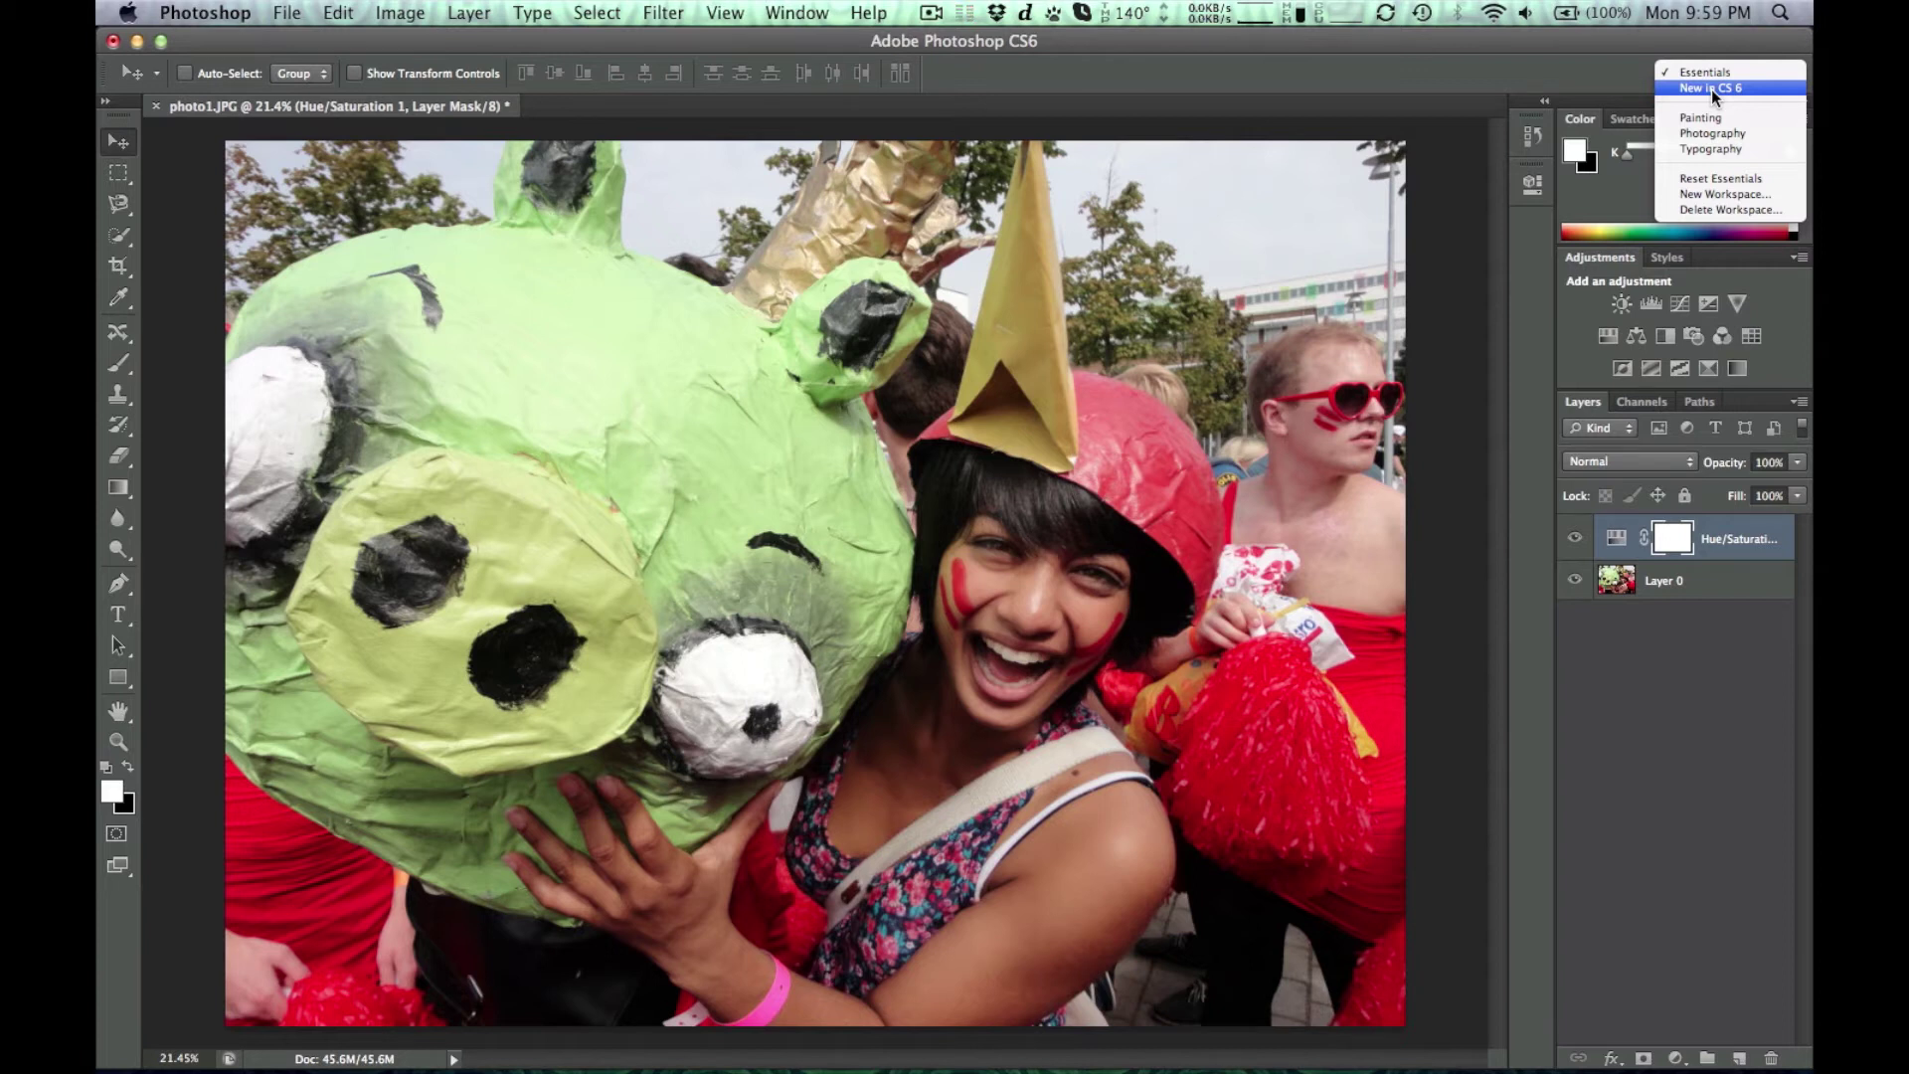
click(1713, 89)
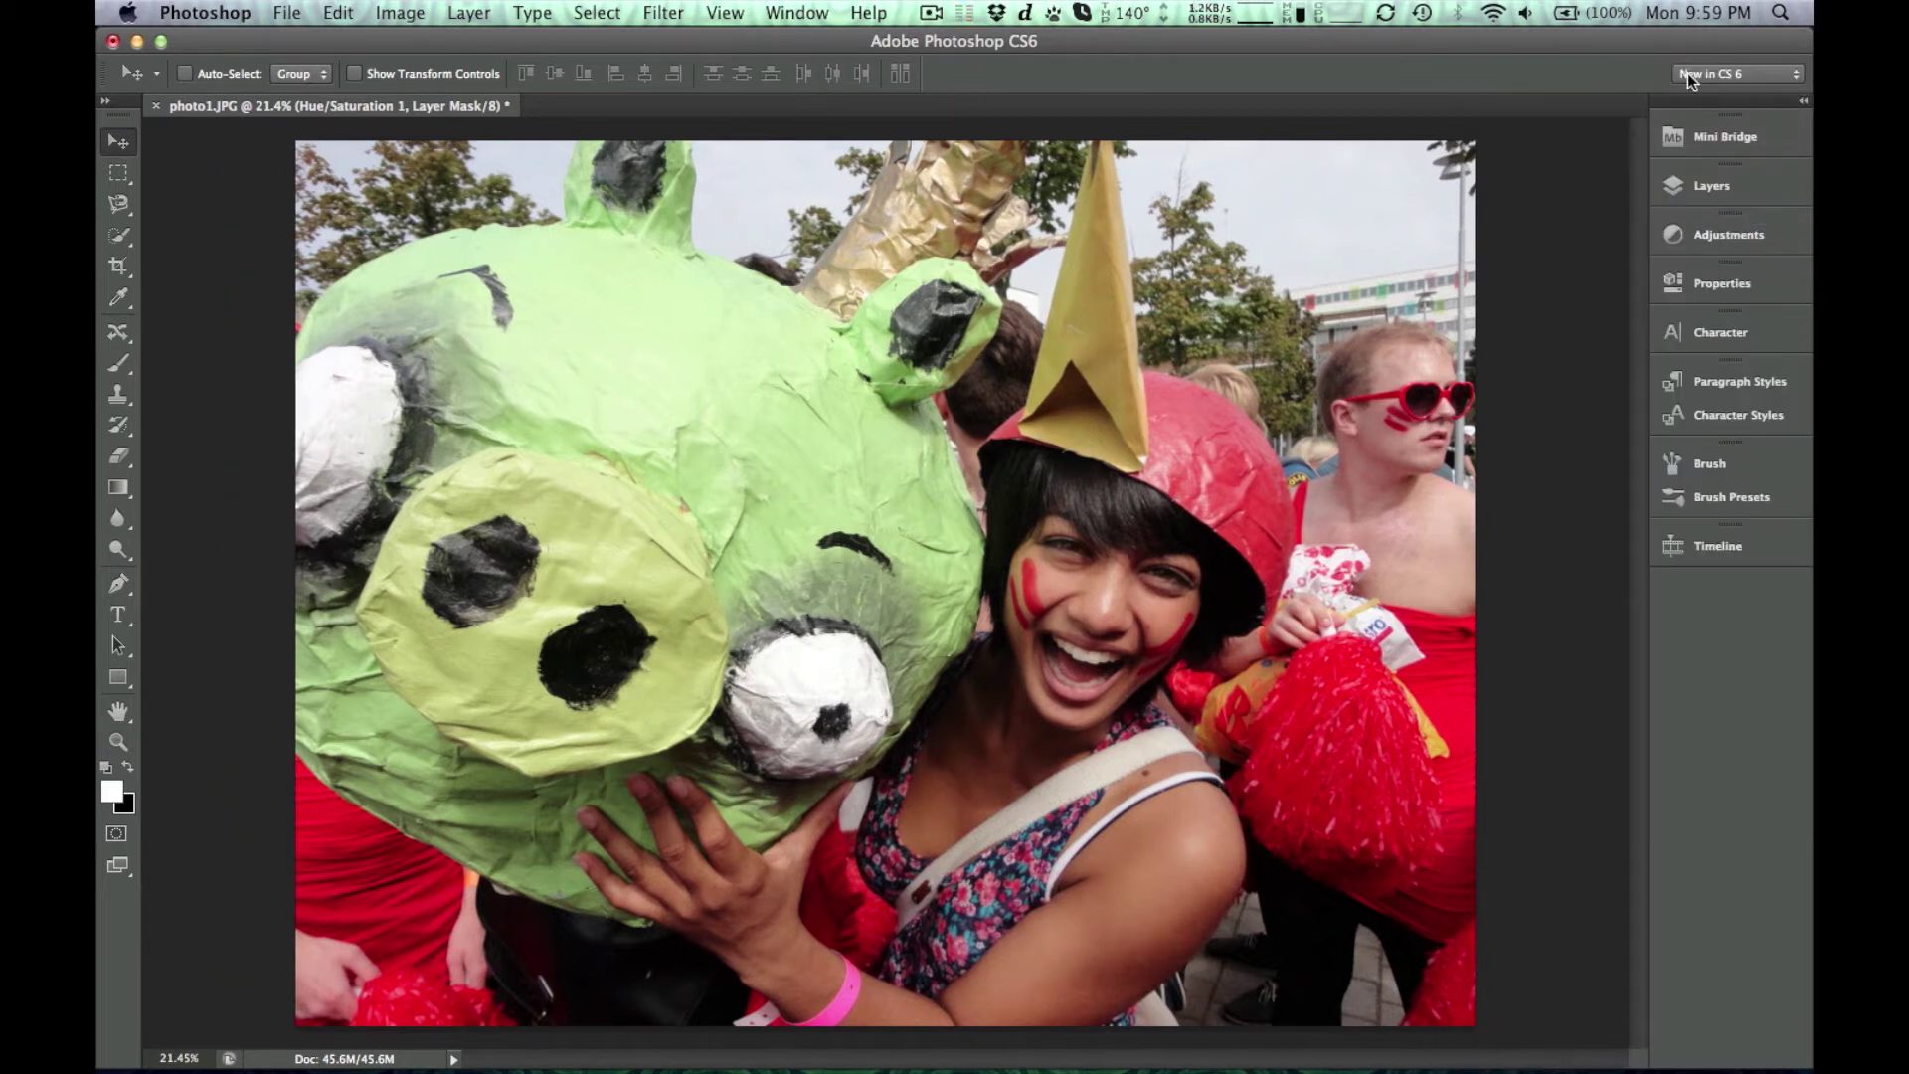
Step: Browse the docked panels, from Layers and Adjustments to Brush and Timeline, then collapse Layers
click(1703, 185)
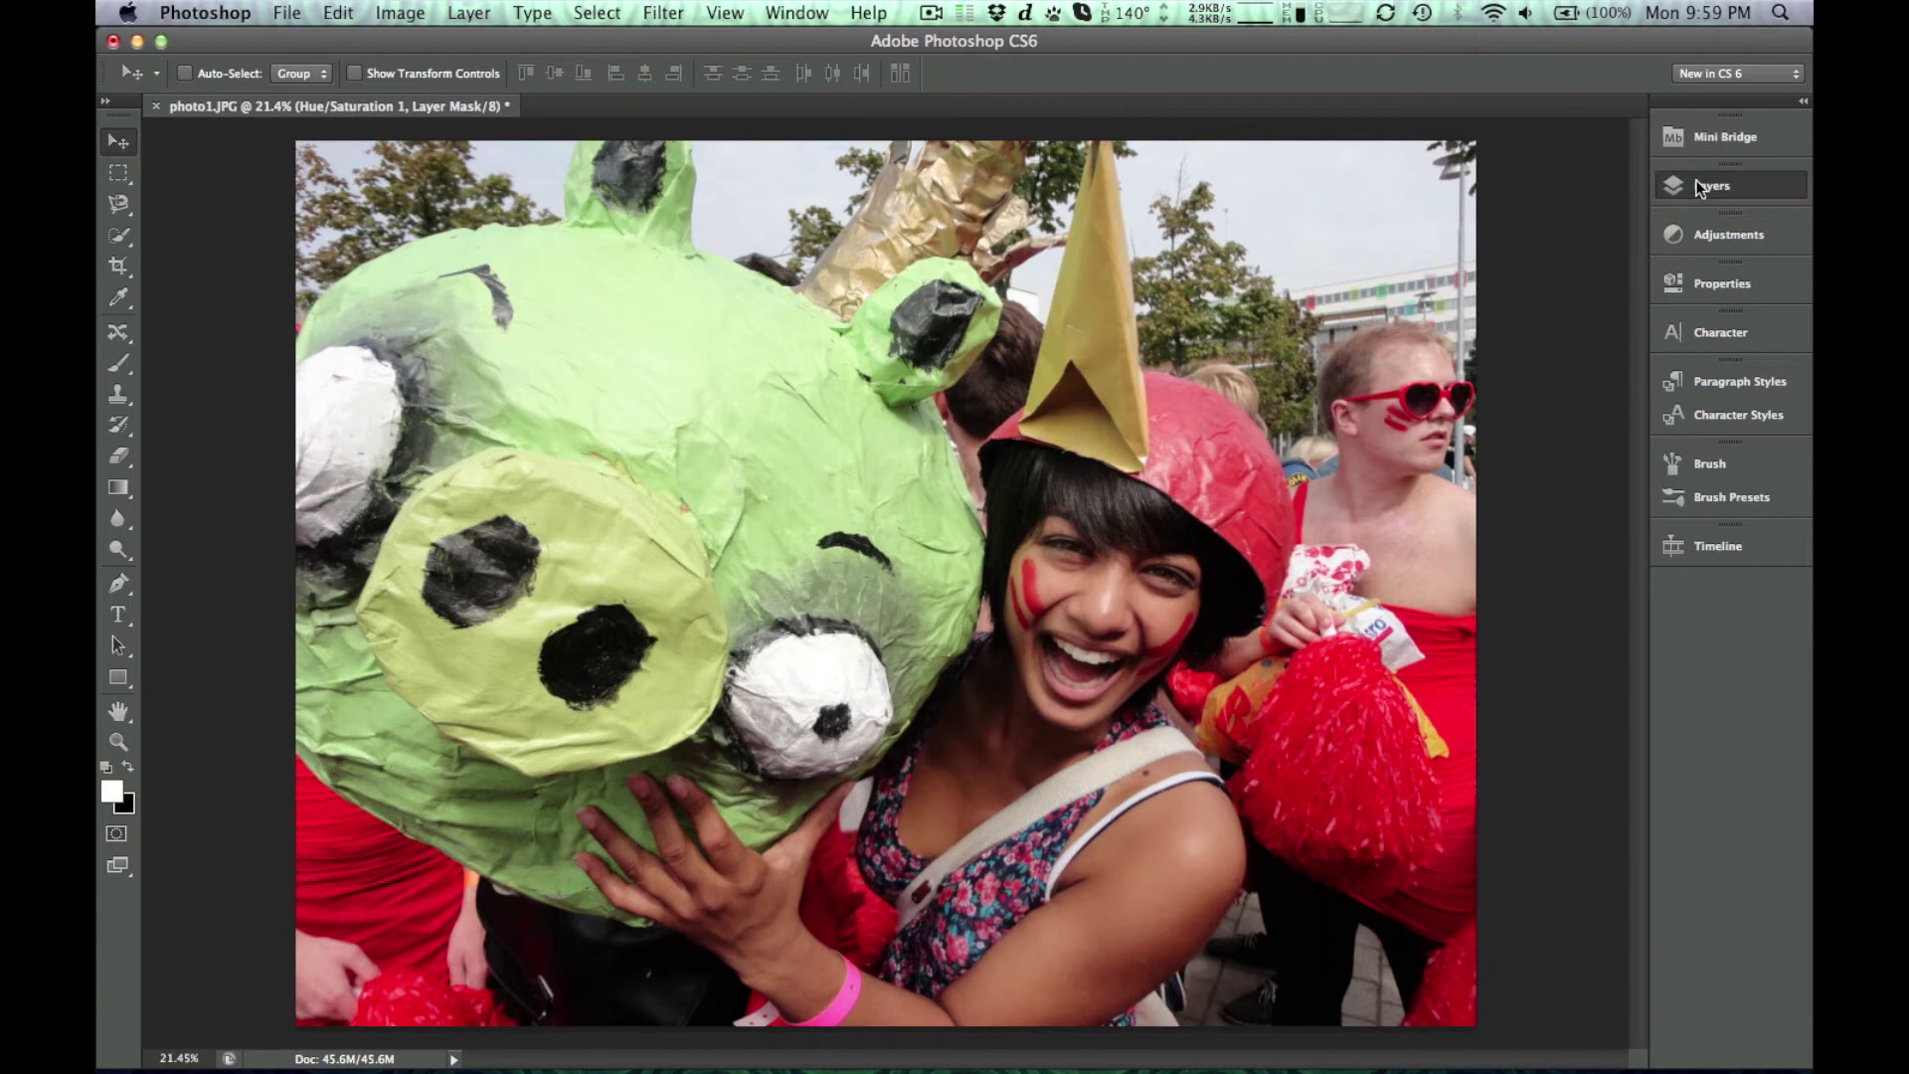
click(1702, 237)
click(1702, 286)
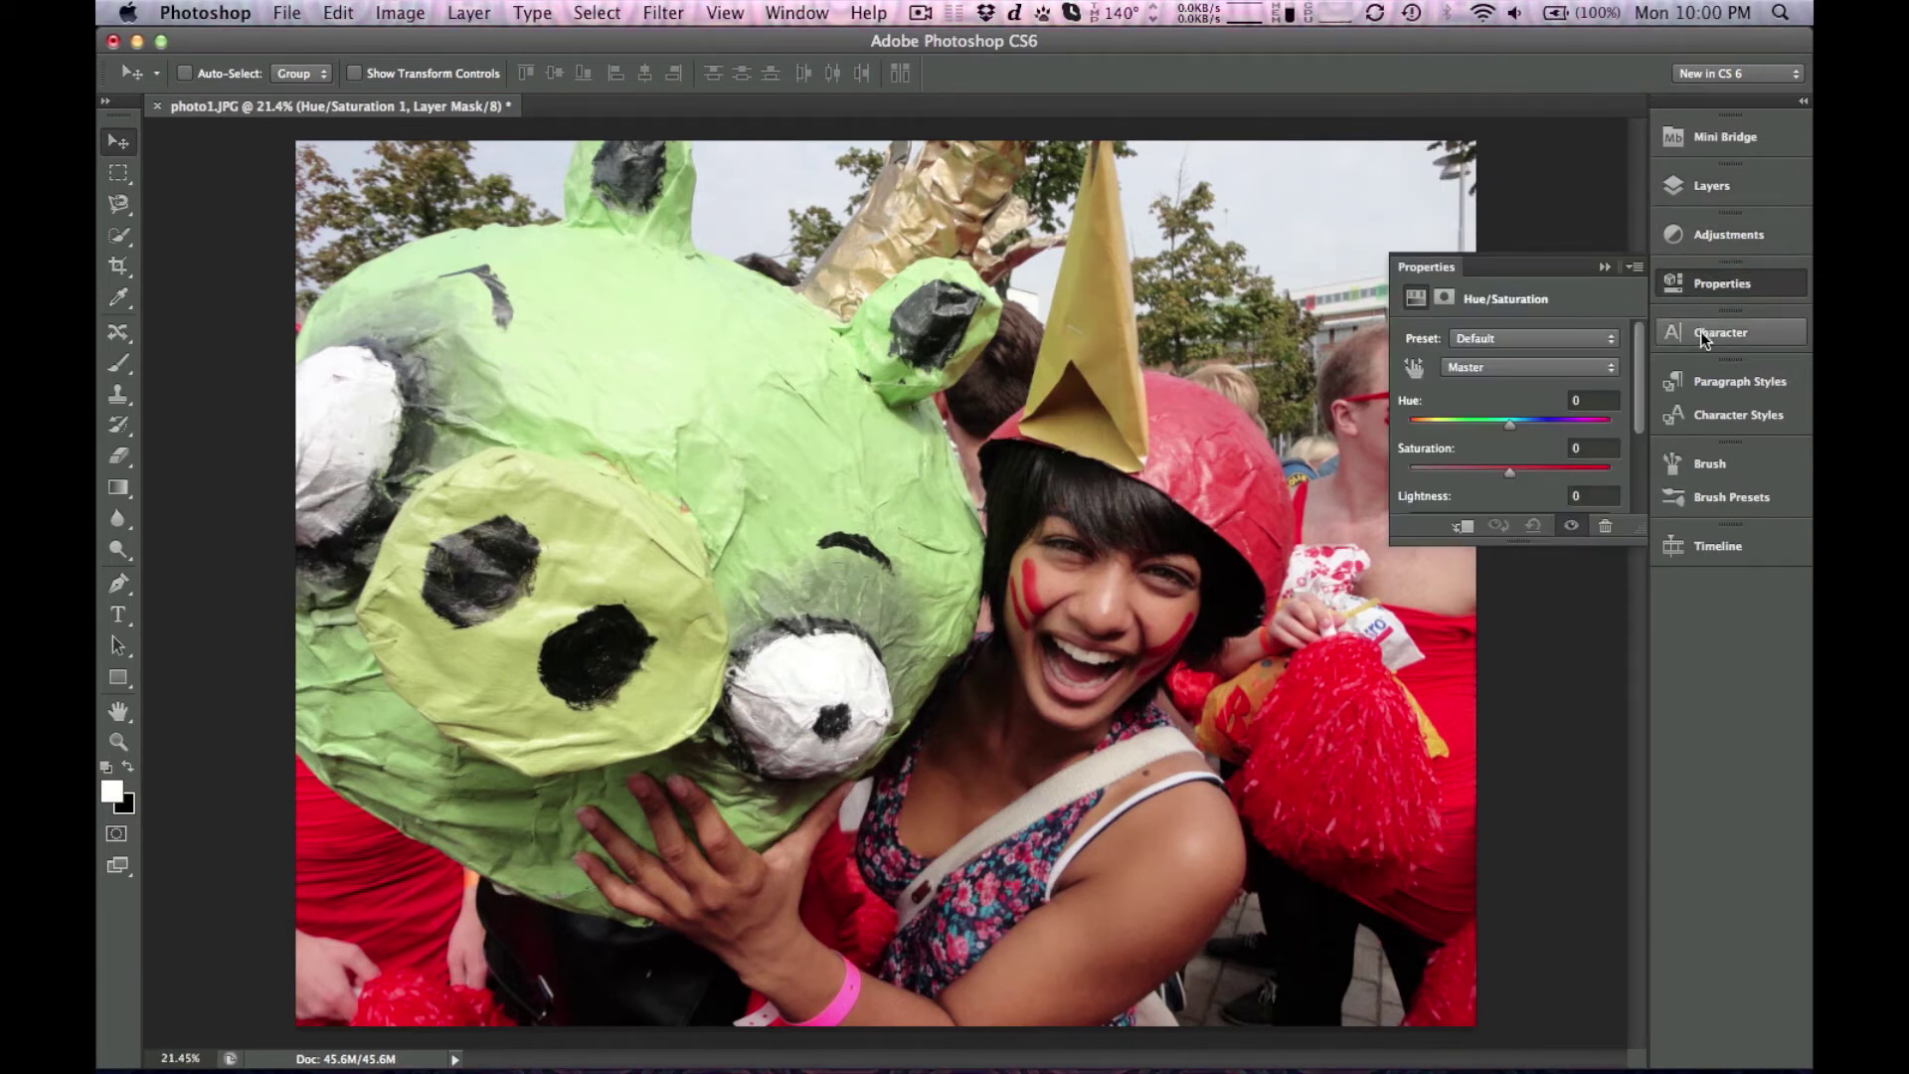
click(1703, 335)
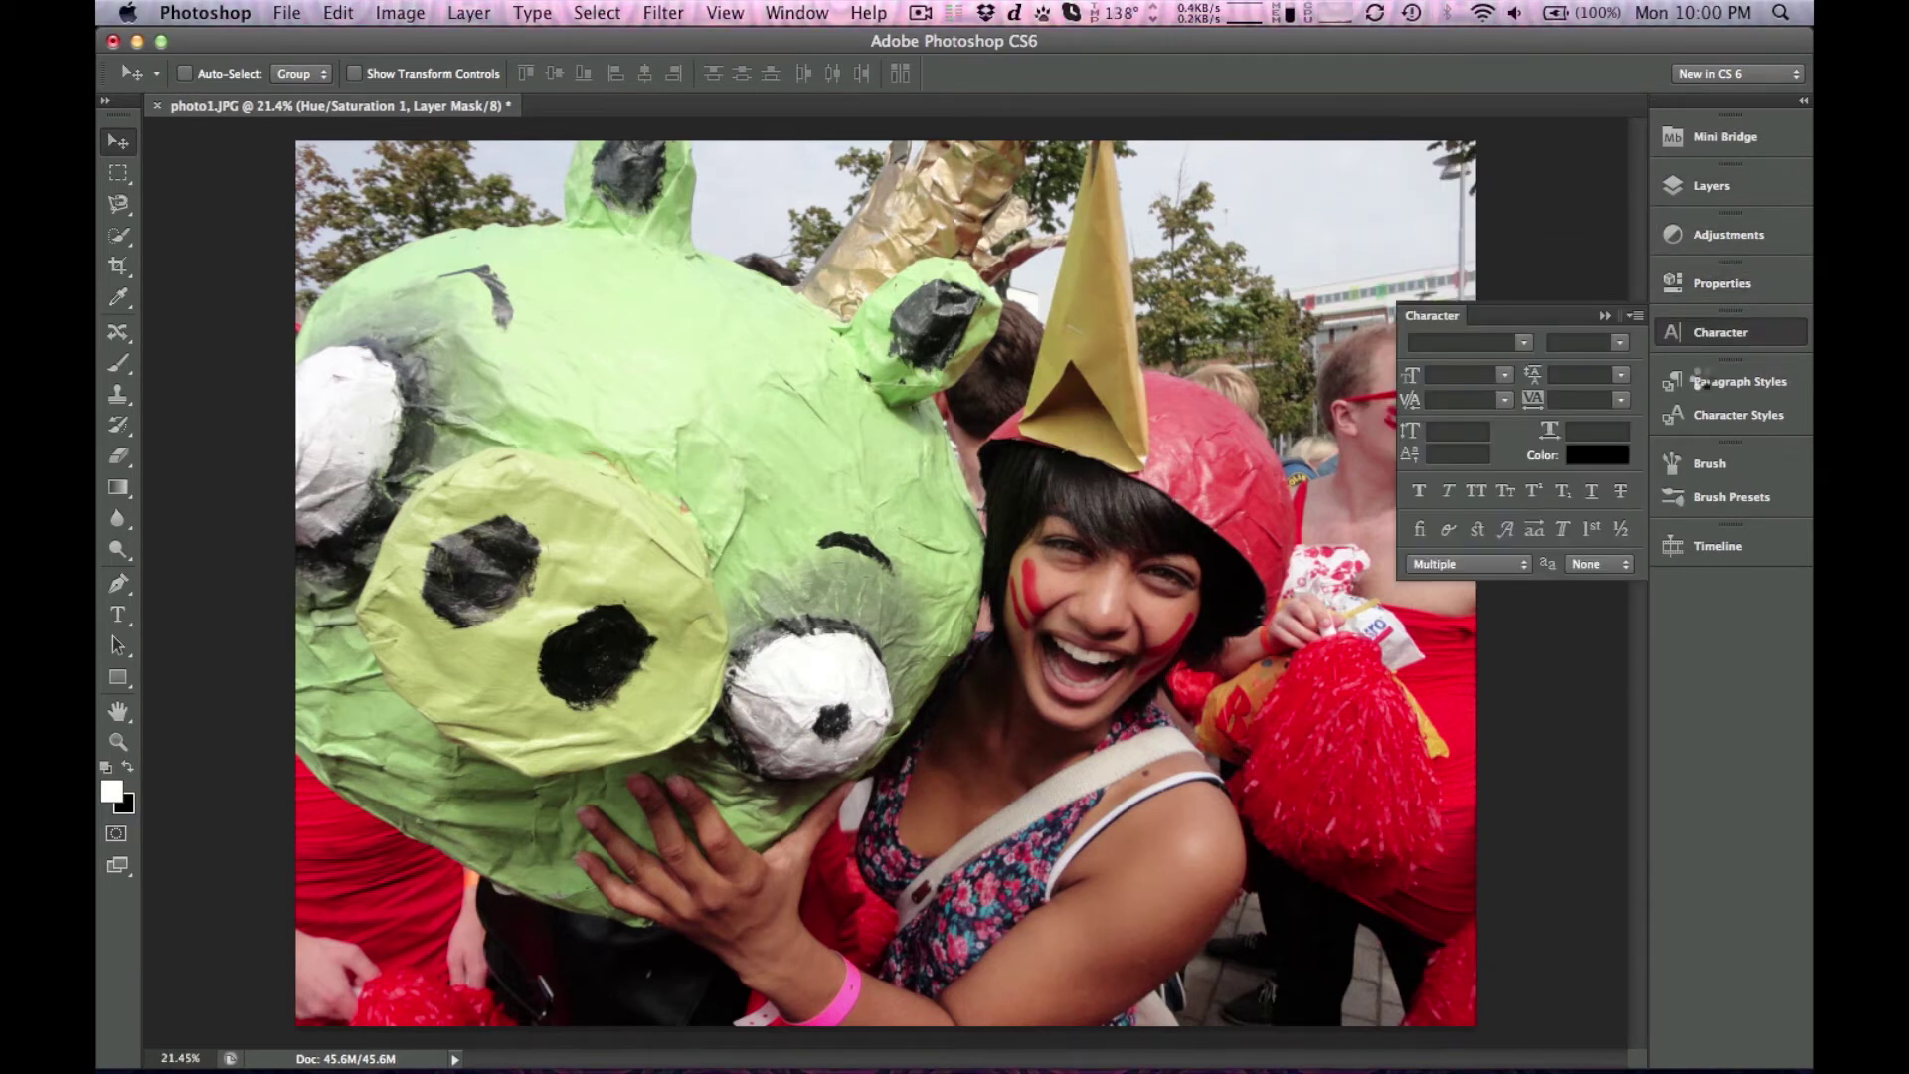
click(1708, 386)
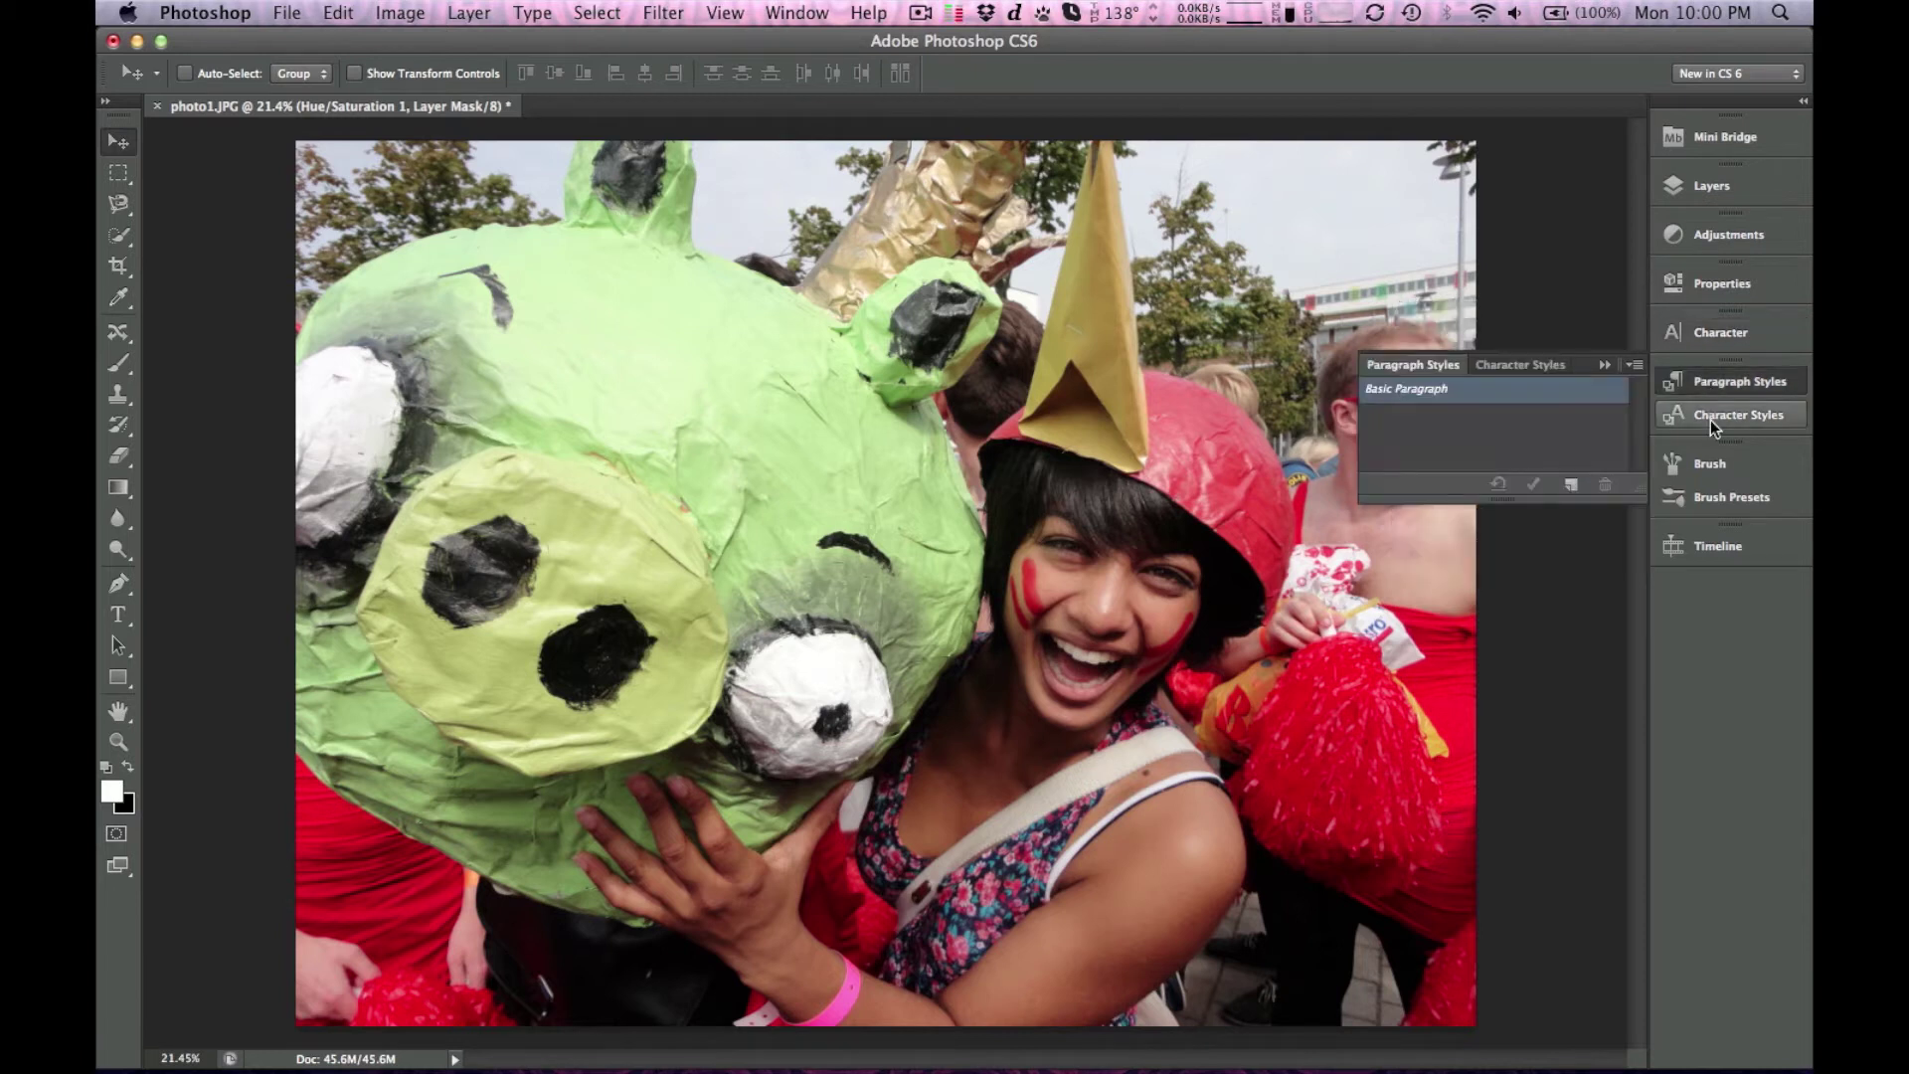
click(1710, 416)
click(1708, 466)
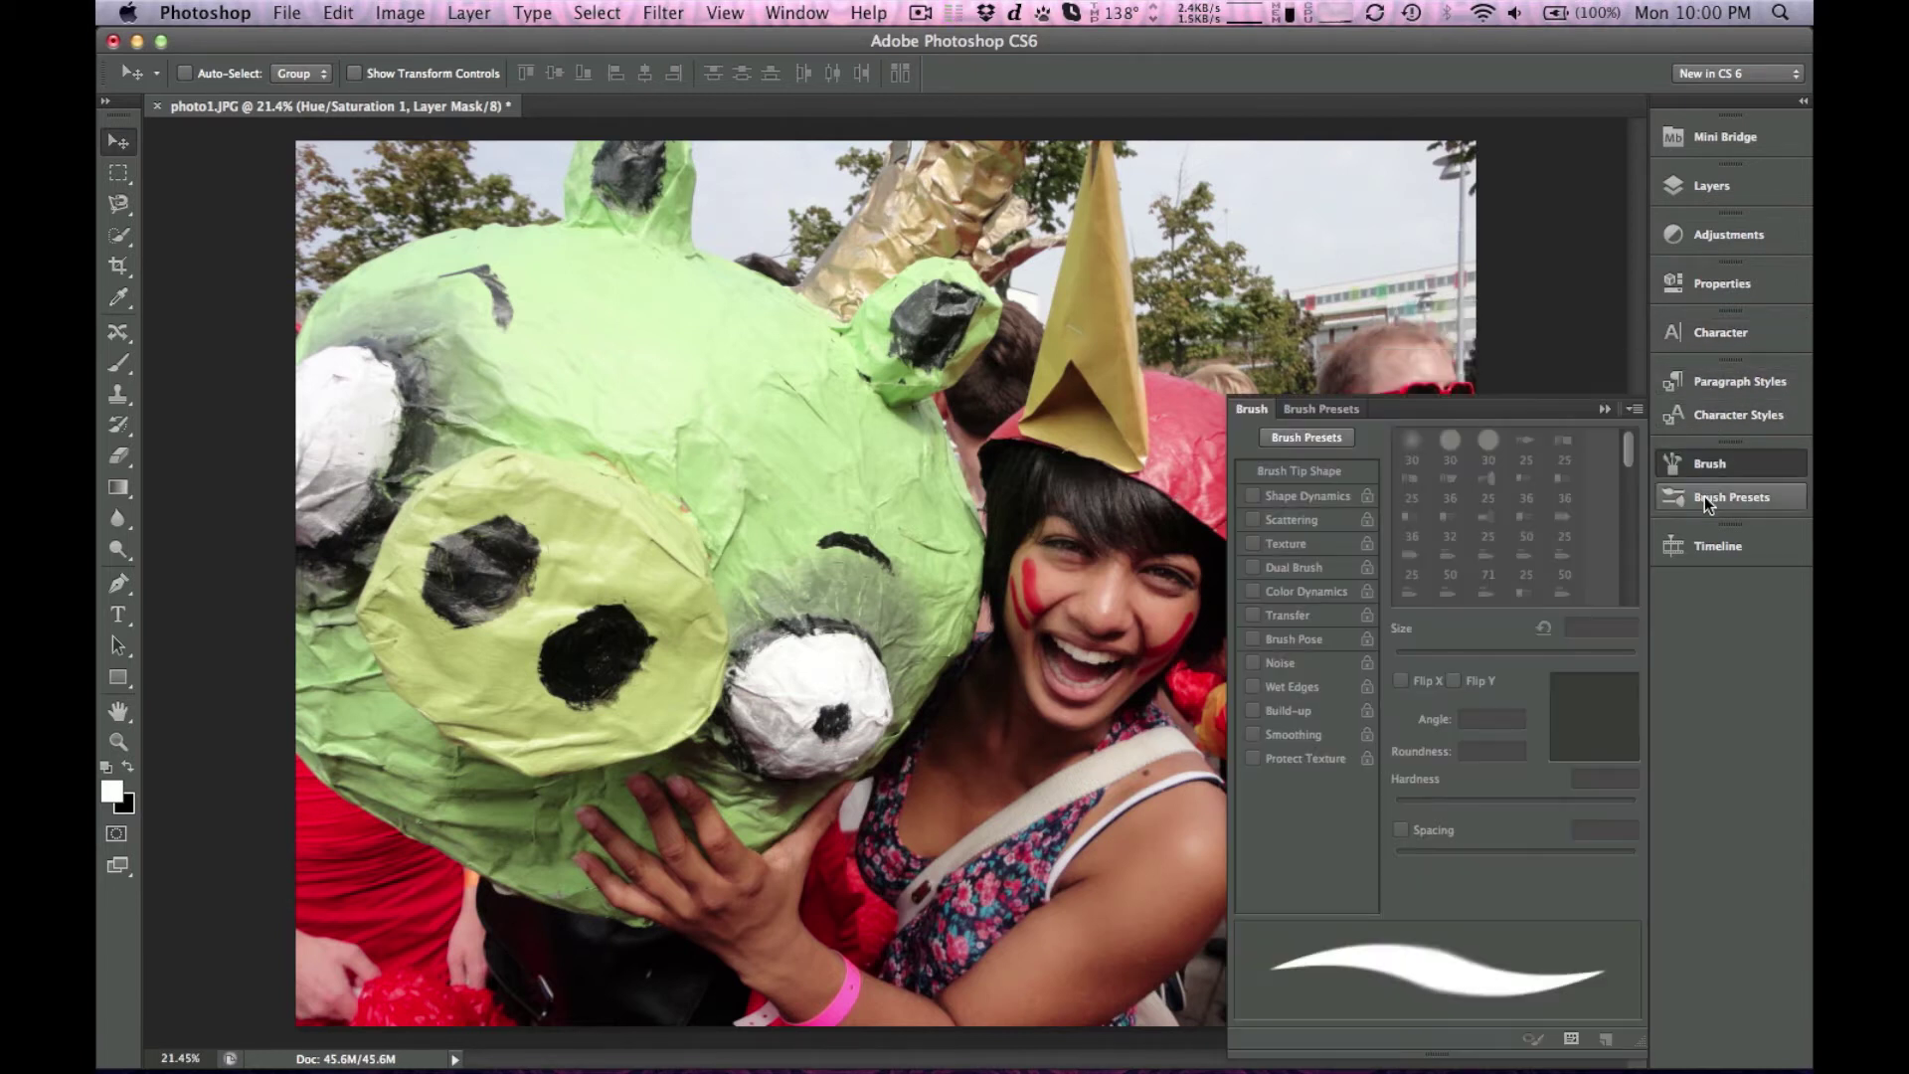
click(1706, 502)
click(1708, 550)
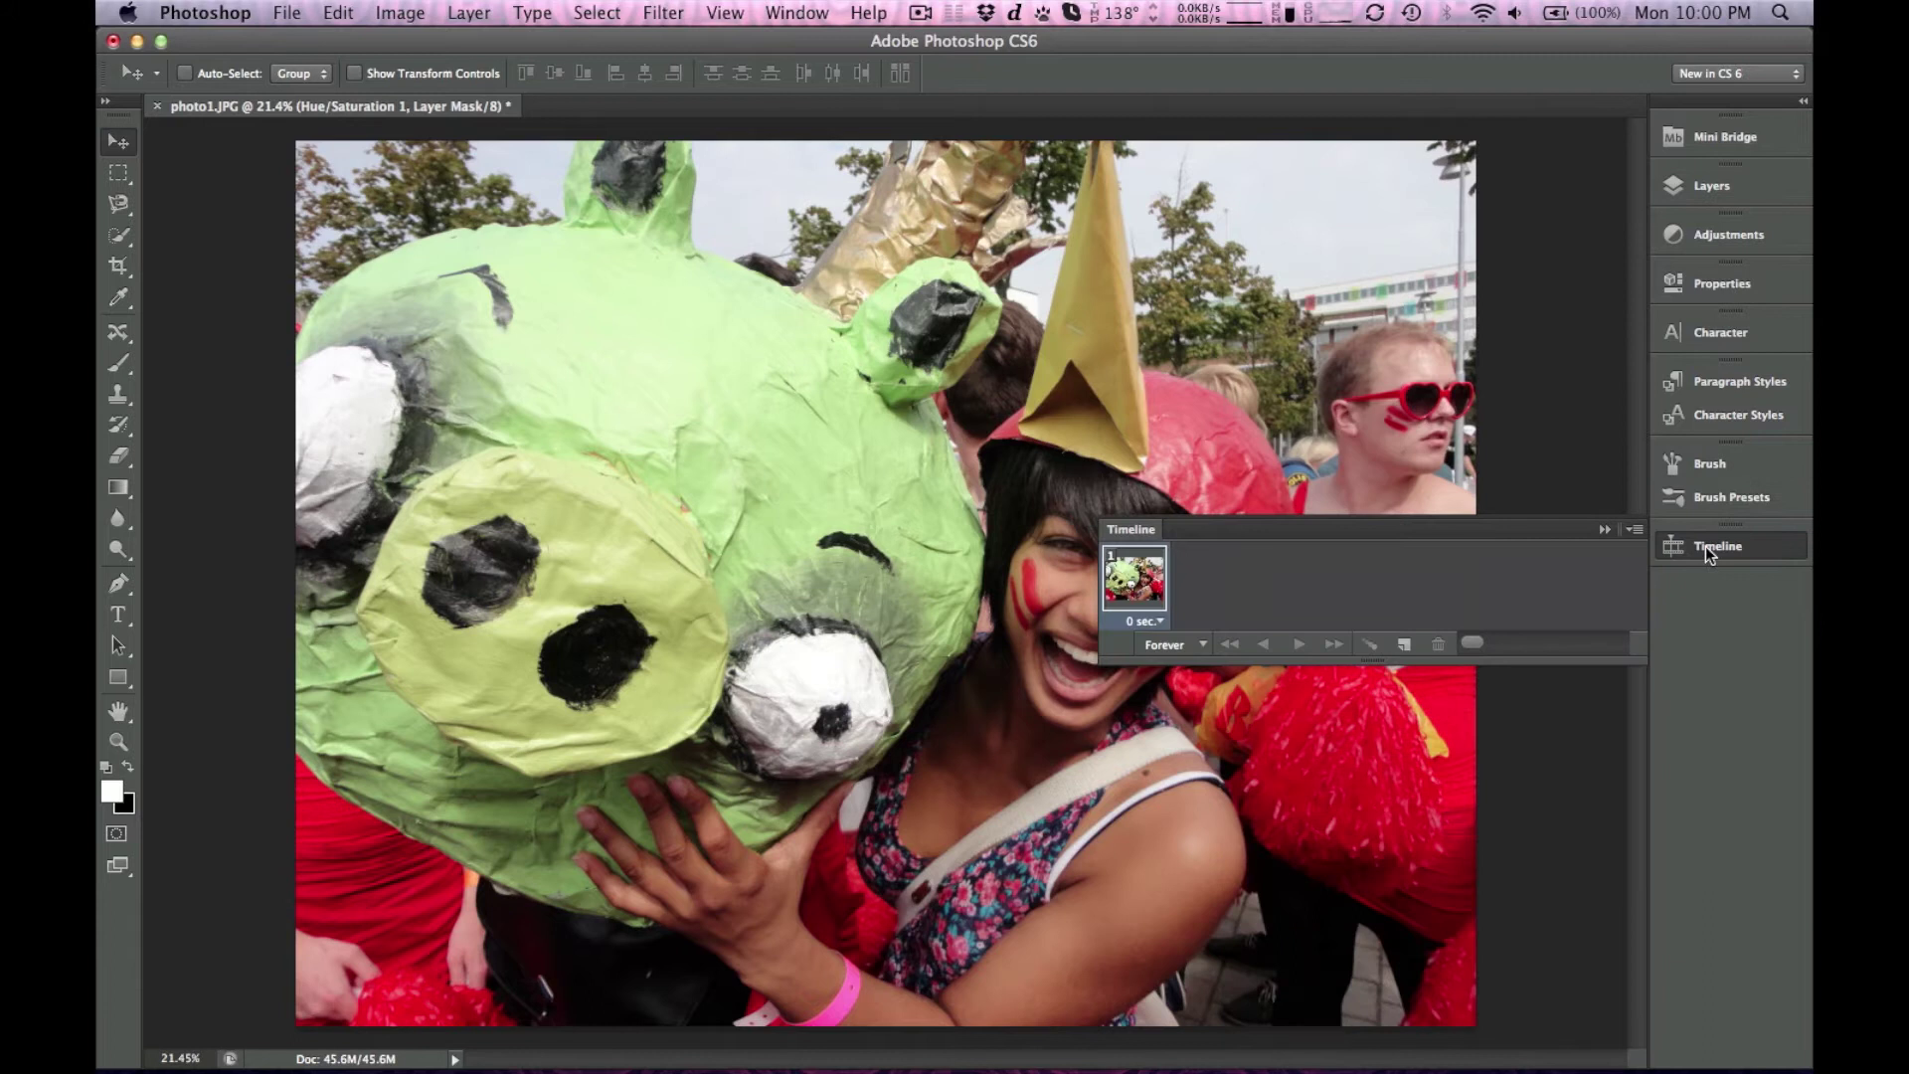
click(1729, 181)
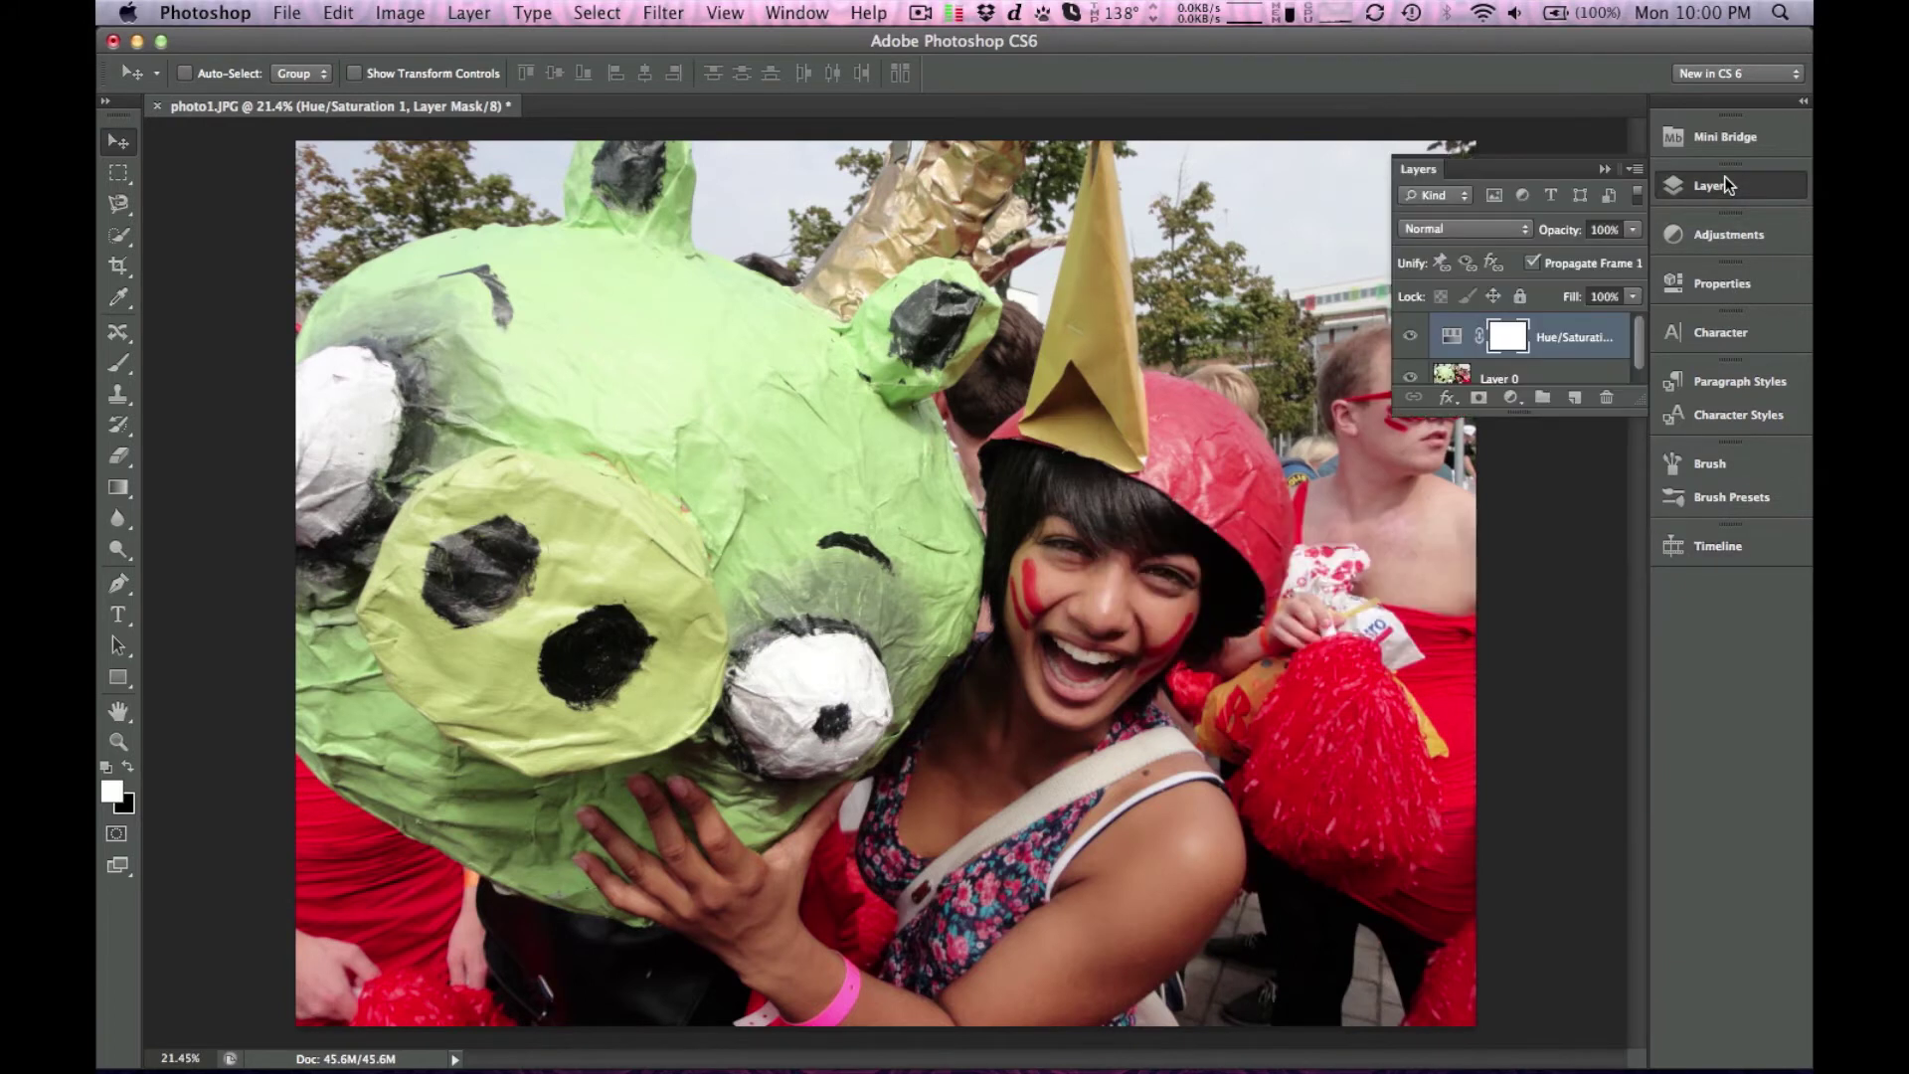
click(1604, 169)
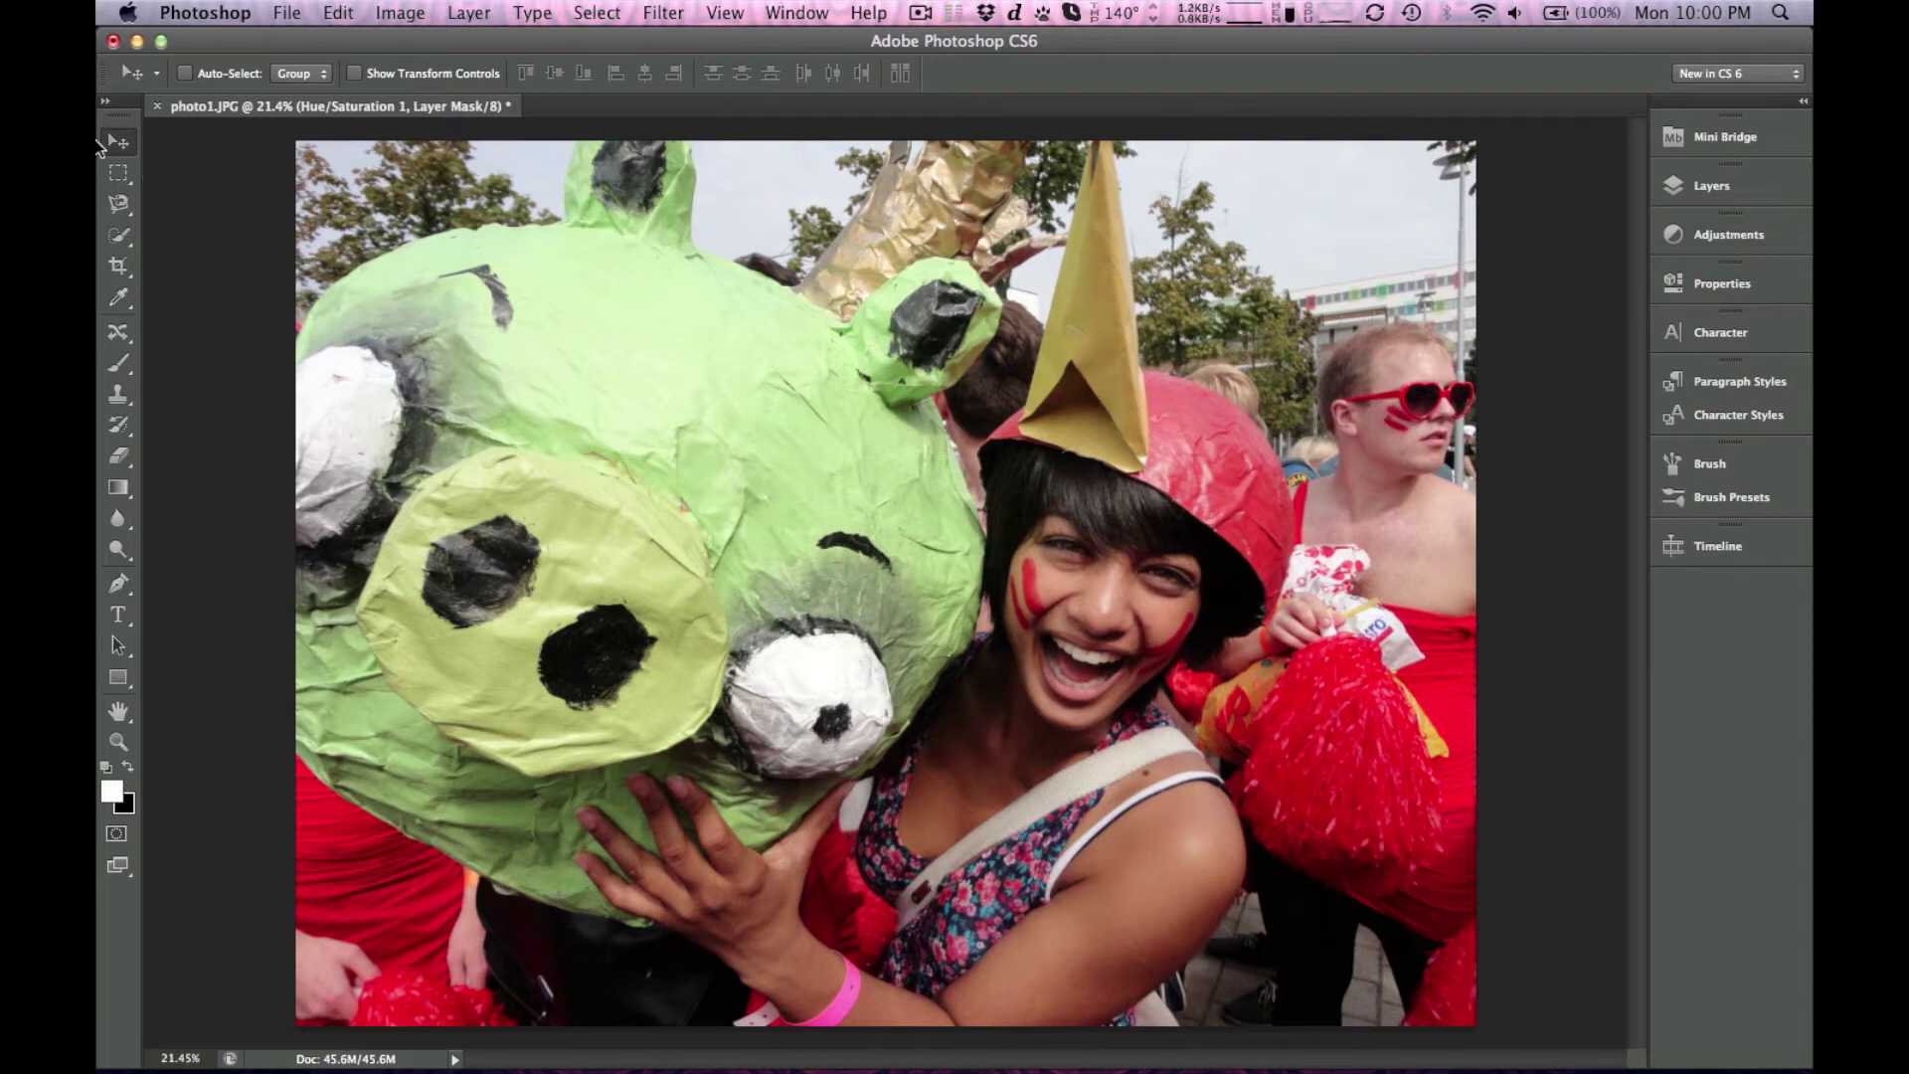
Step: Choose the Content-Aware Move Tool and lasso around the gold cone on the hat
click(117, 358)
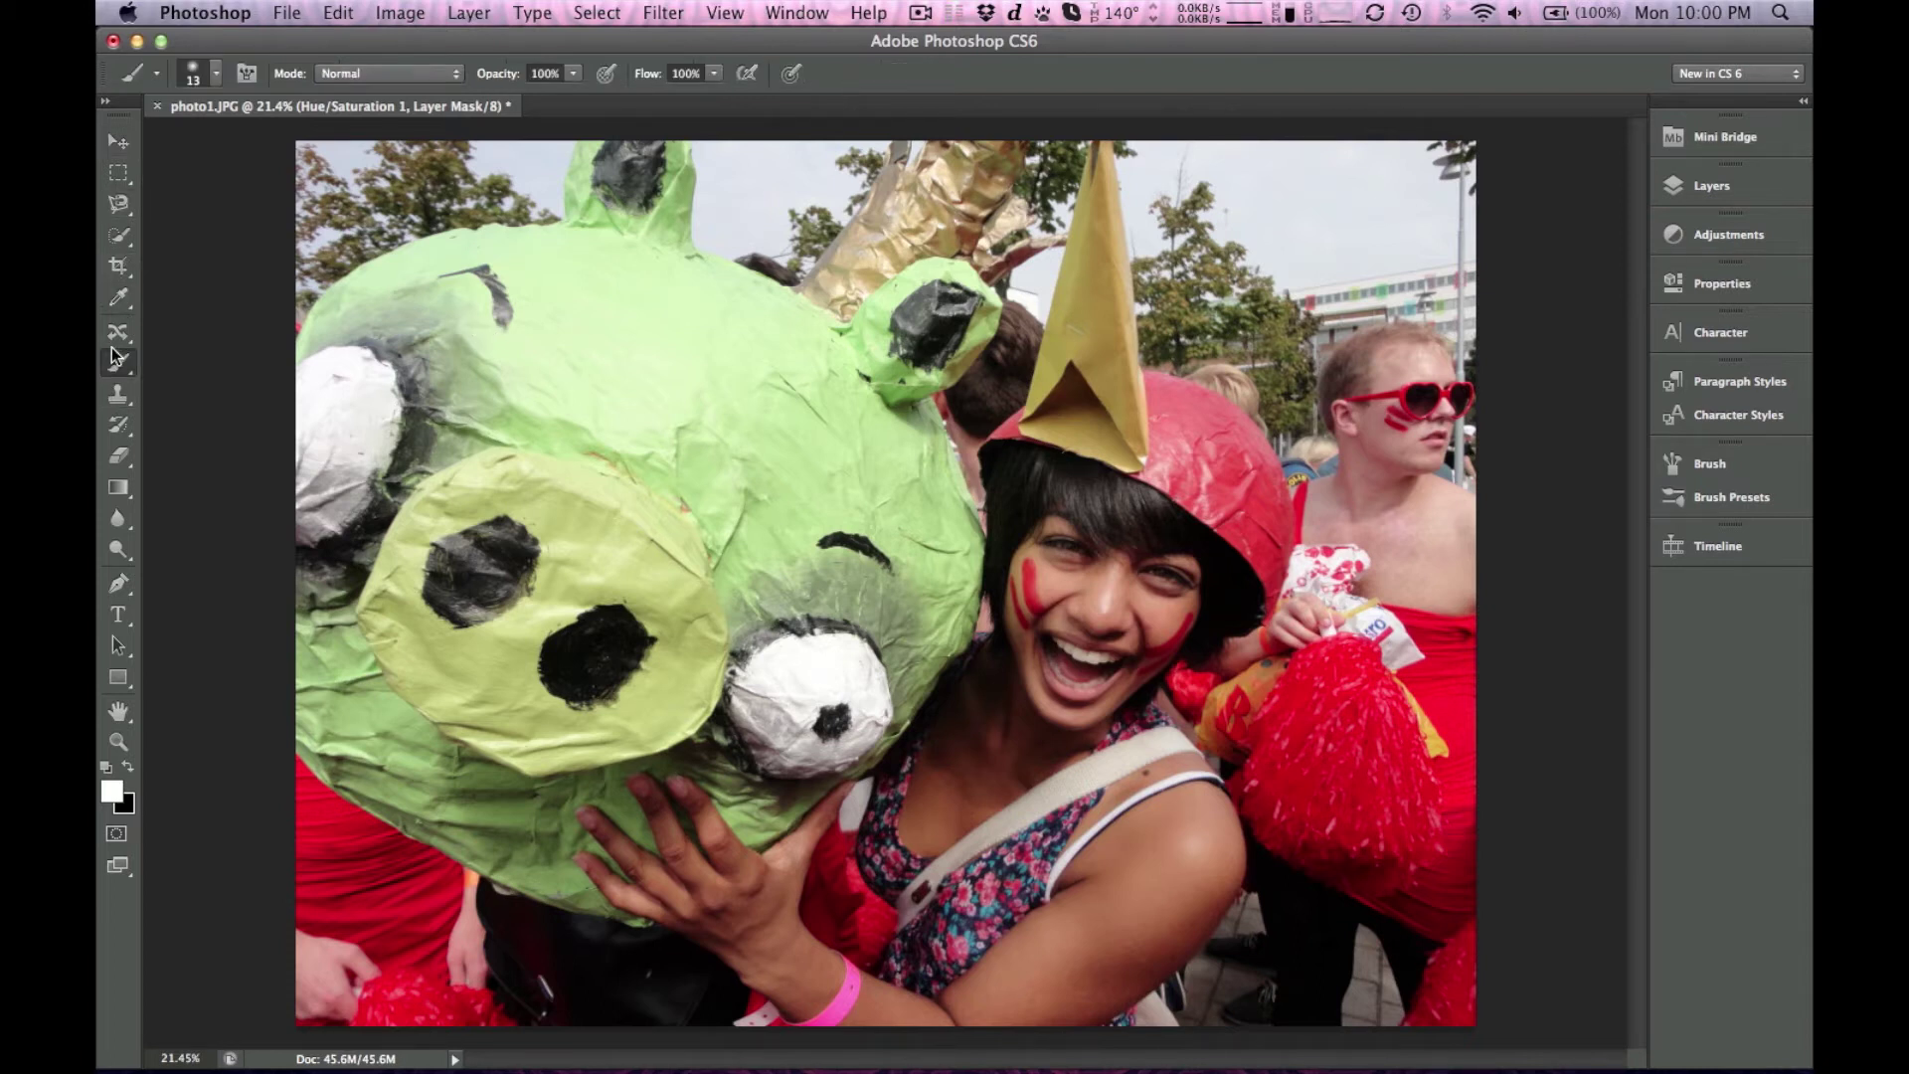
click(117, 331)
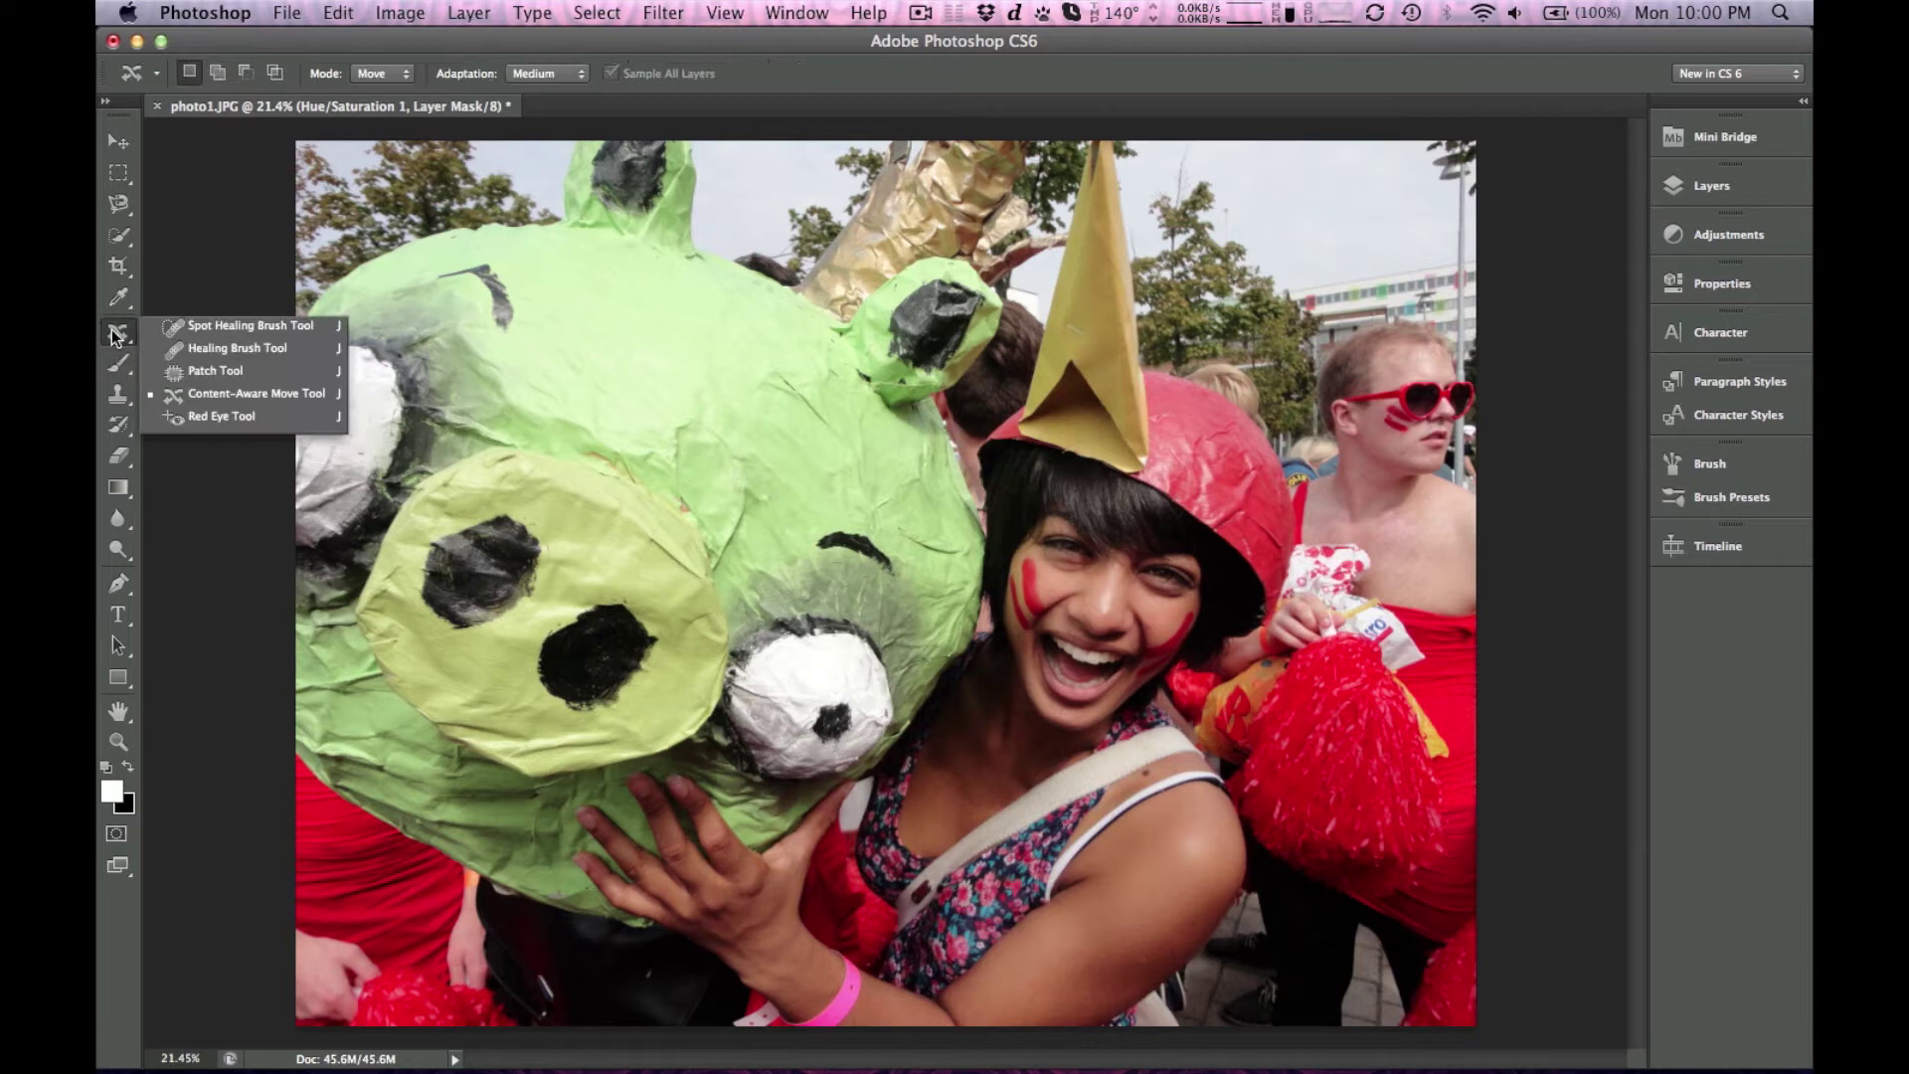
click(199, 396)
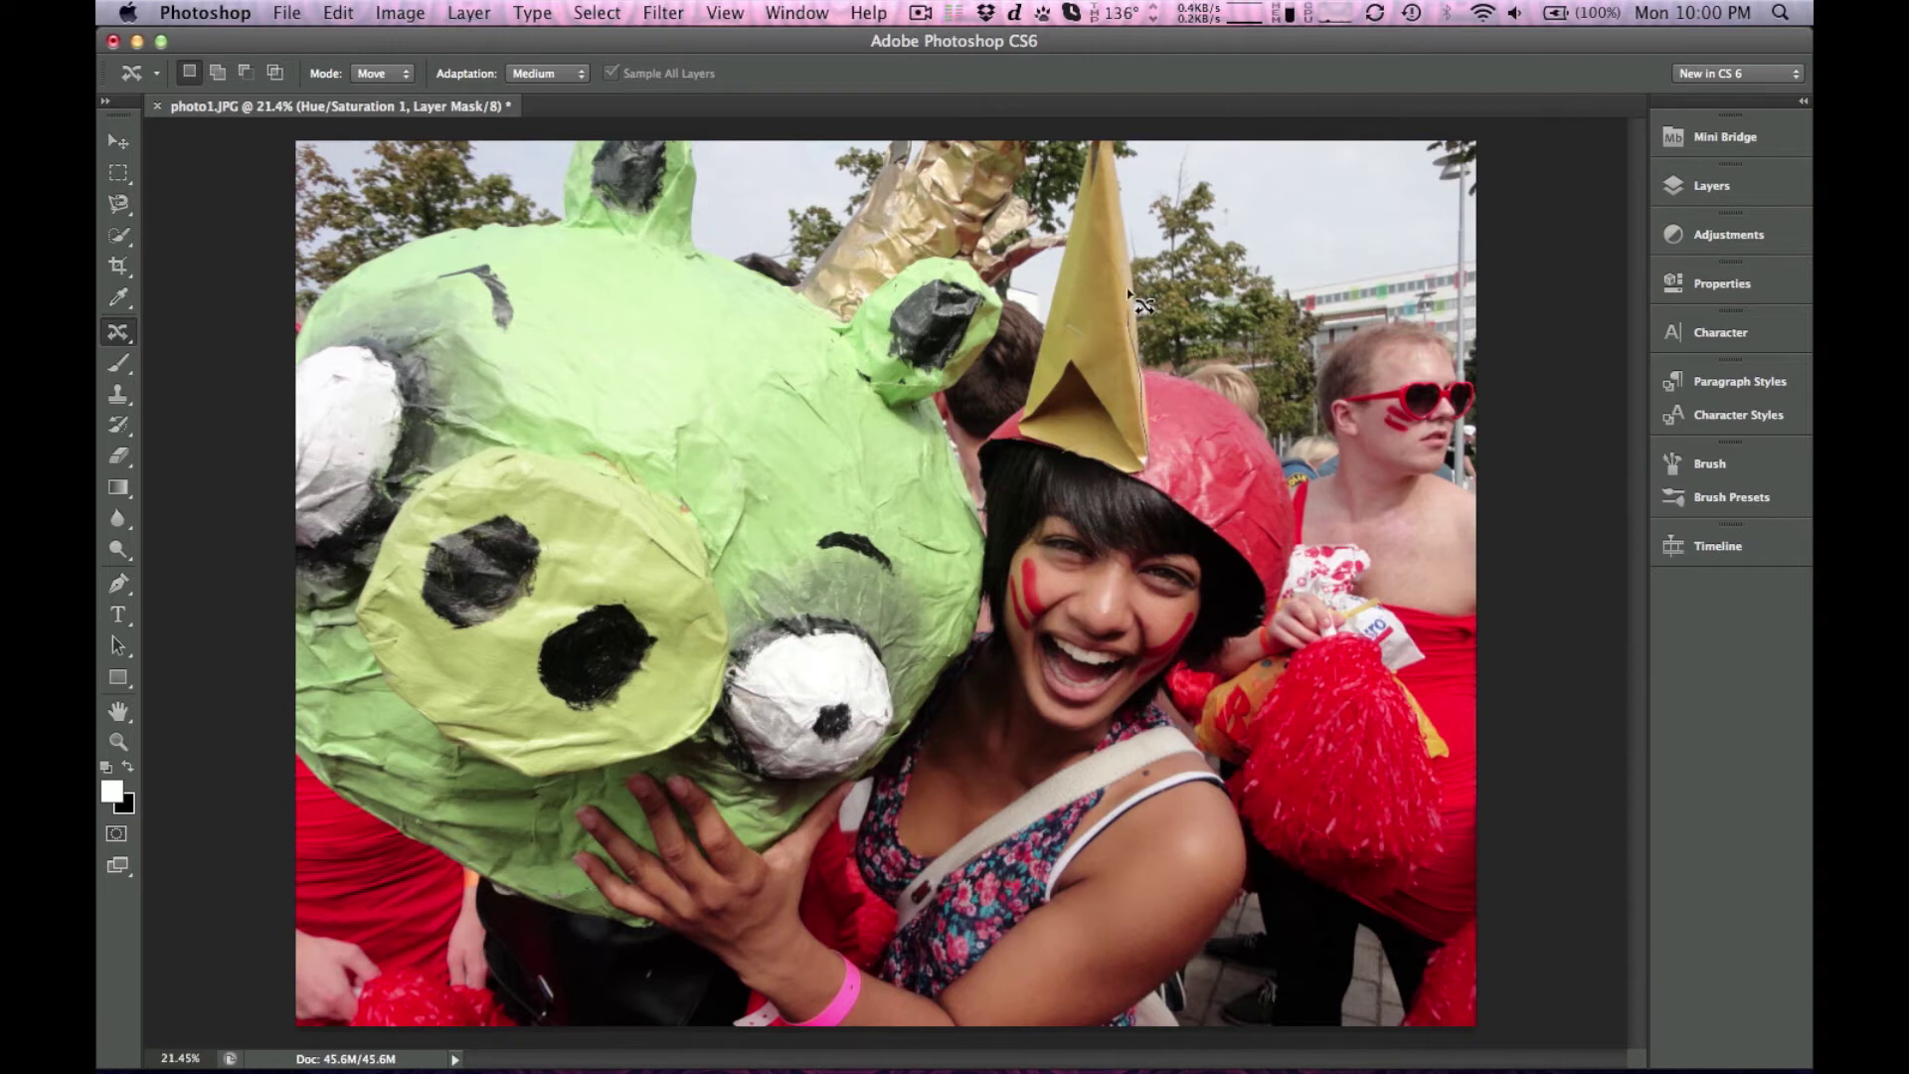
mouse_move(1128, 290)
mouse_down()
mouse_move(1115, 155)
mouse_move(1093, 145)
mouse_move(1023, 420)
mouse_move(1098, 465)
mouse_up()
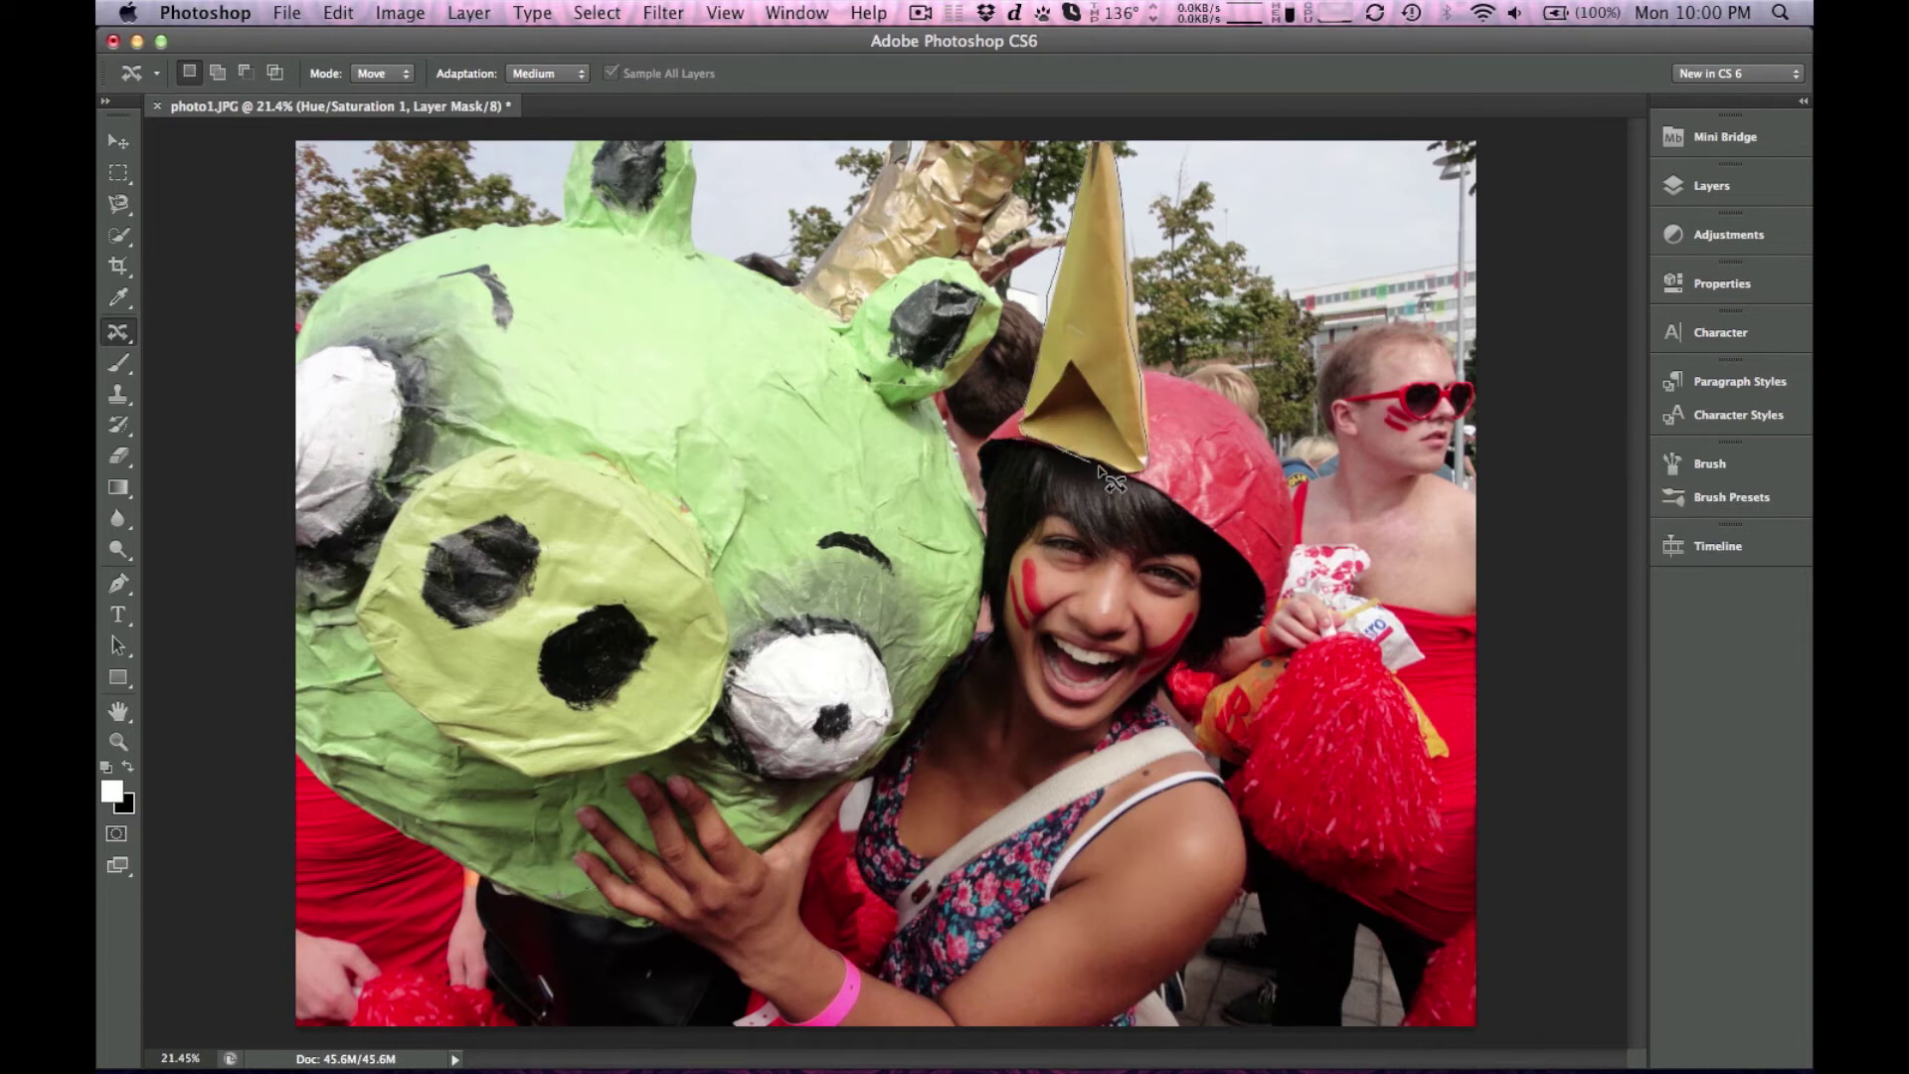
drag(1099, 467, 1133, 464)
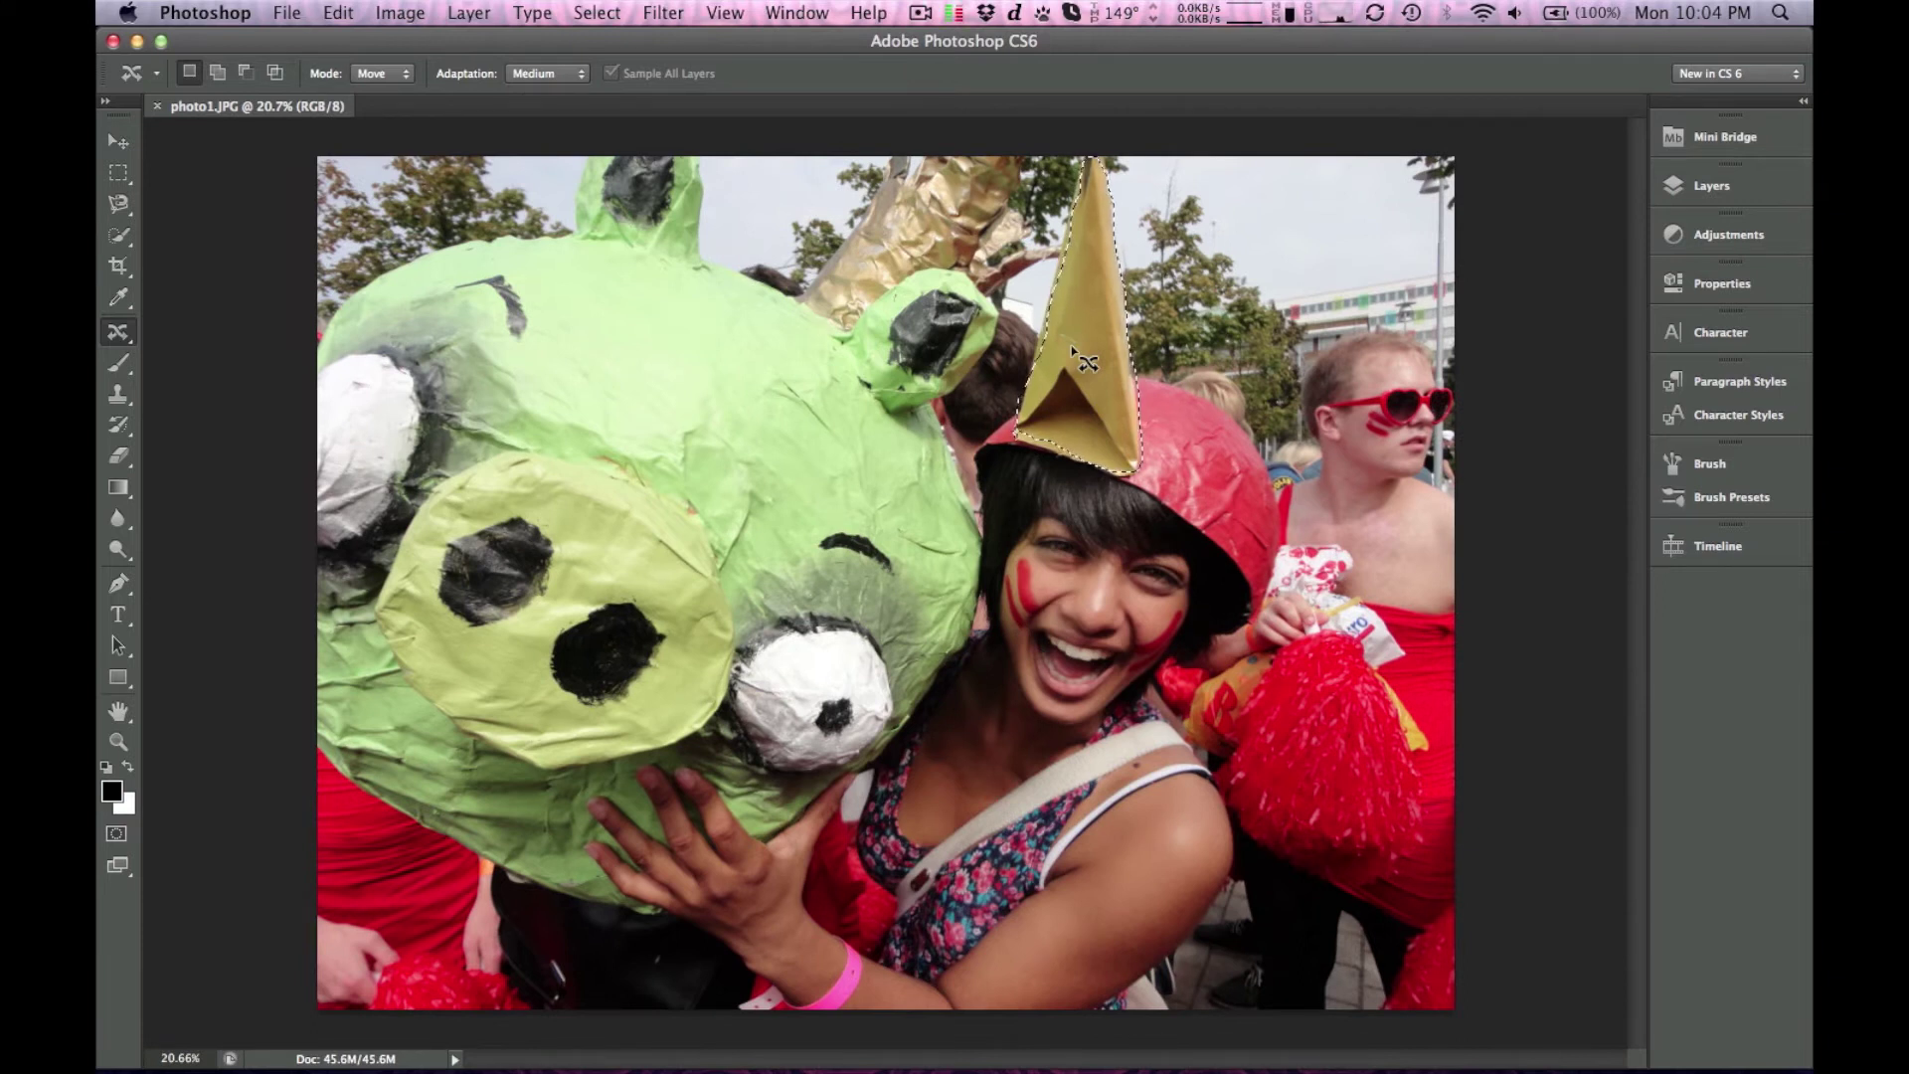
Step: Drag the selected gold cone left onto the green pig's head
drag(1084, 360, 671, 311)
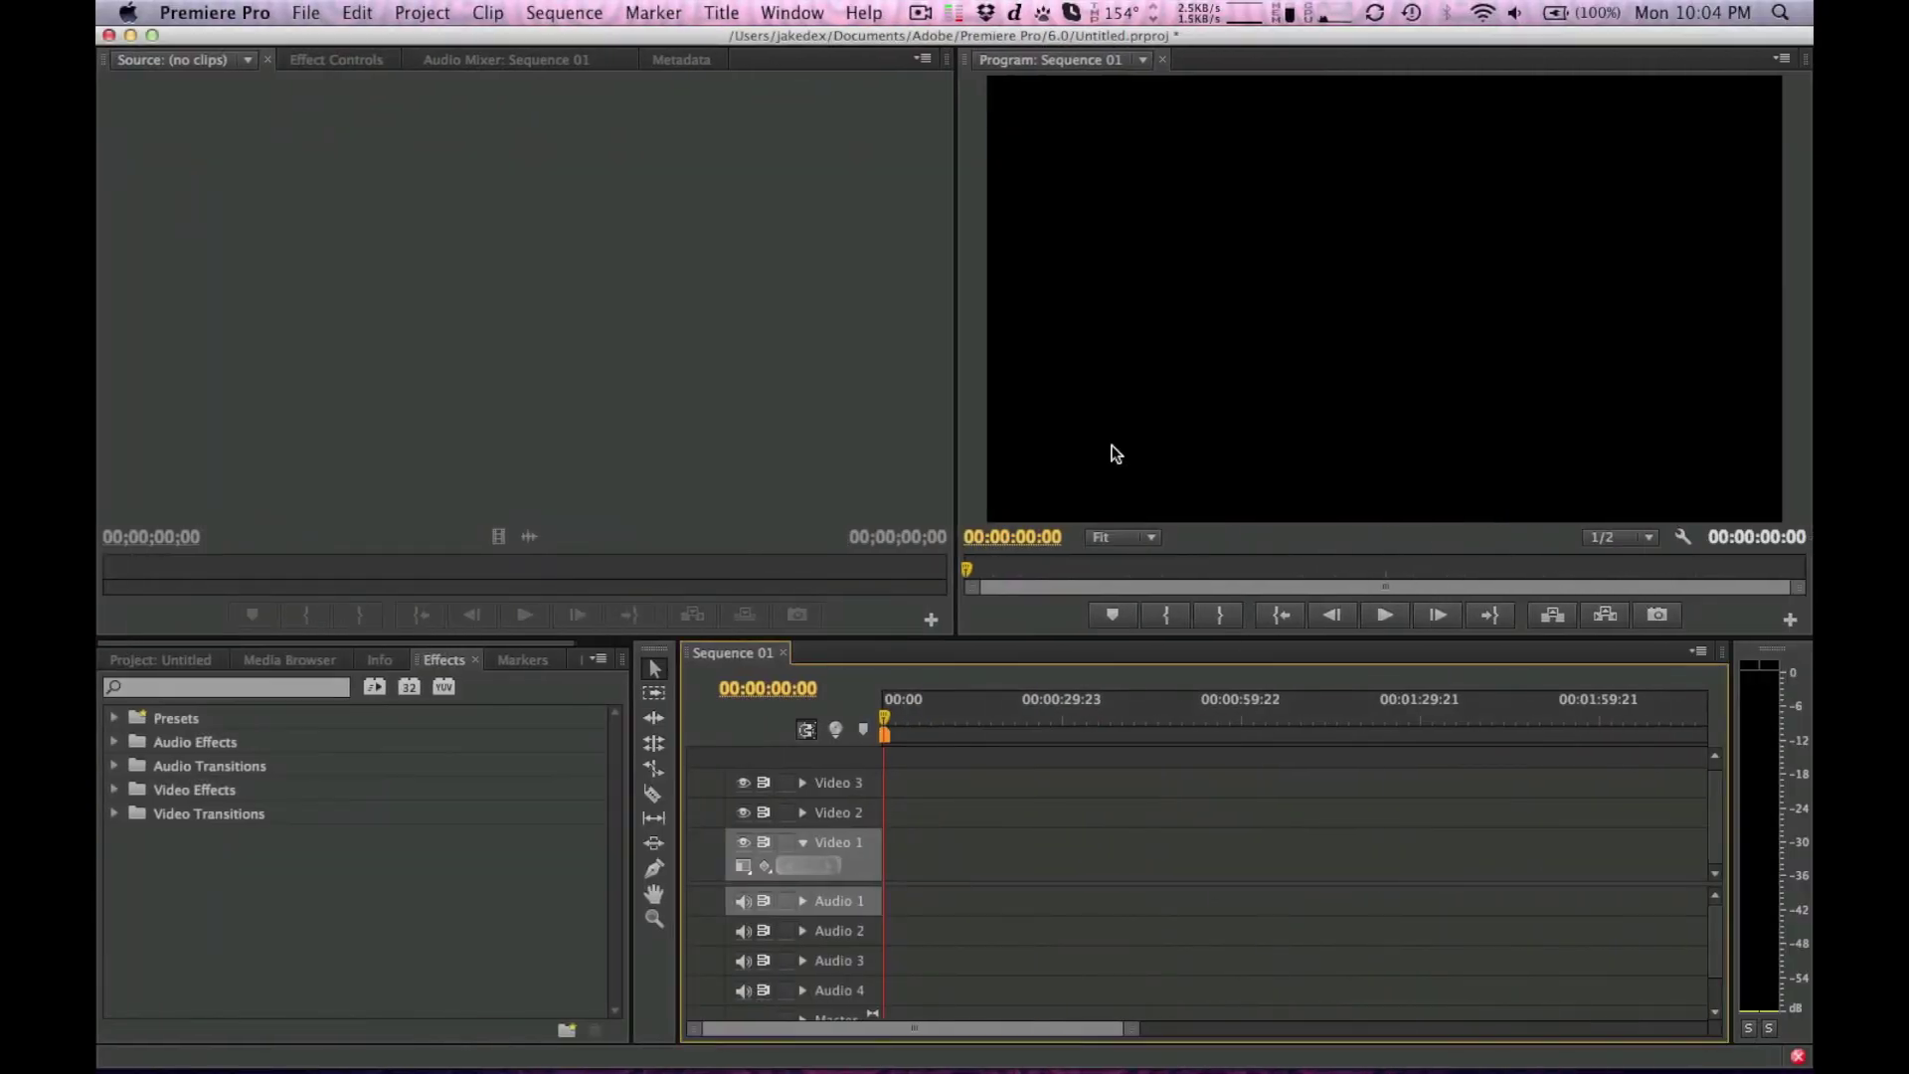
Step: Drag ZeeMote E copy.mov from the Project panel into the Sequence 01 timeline
key(shift+1)
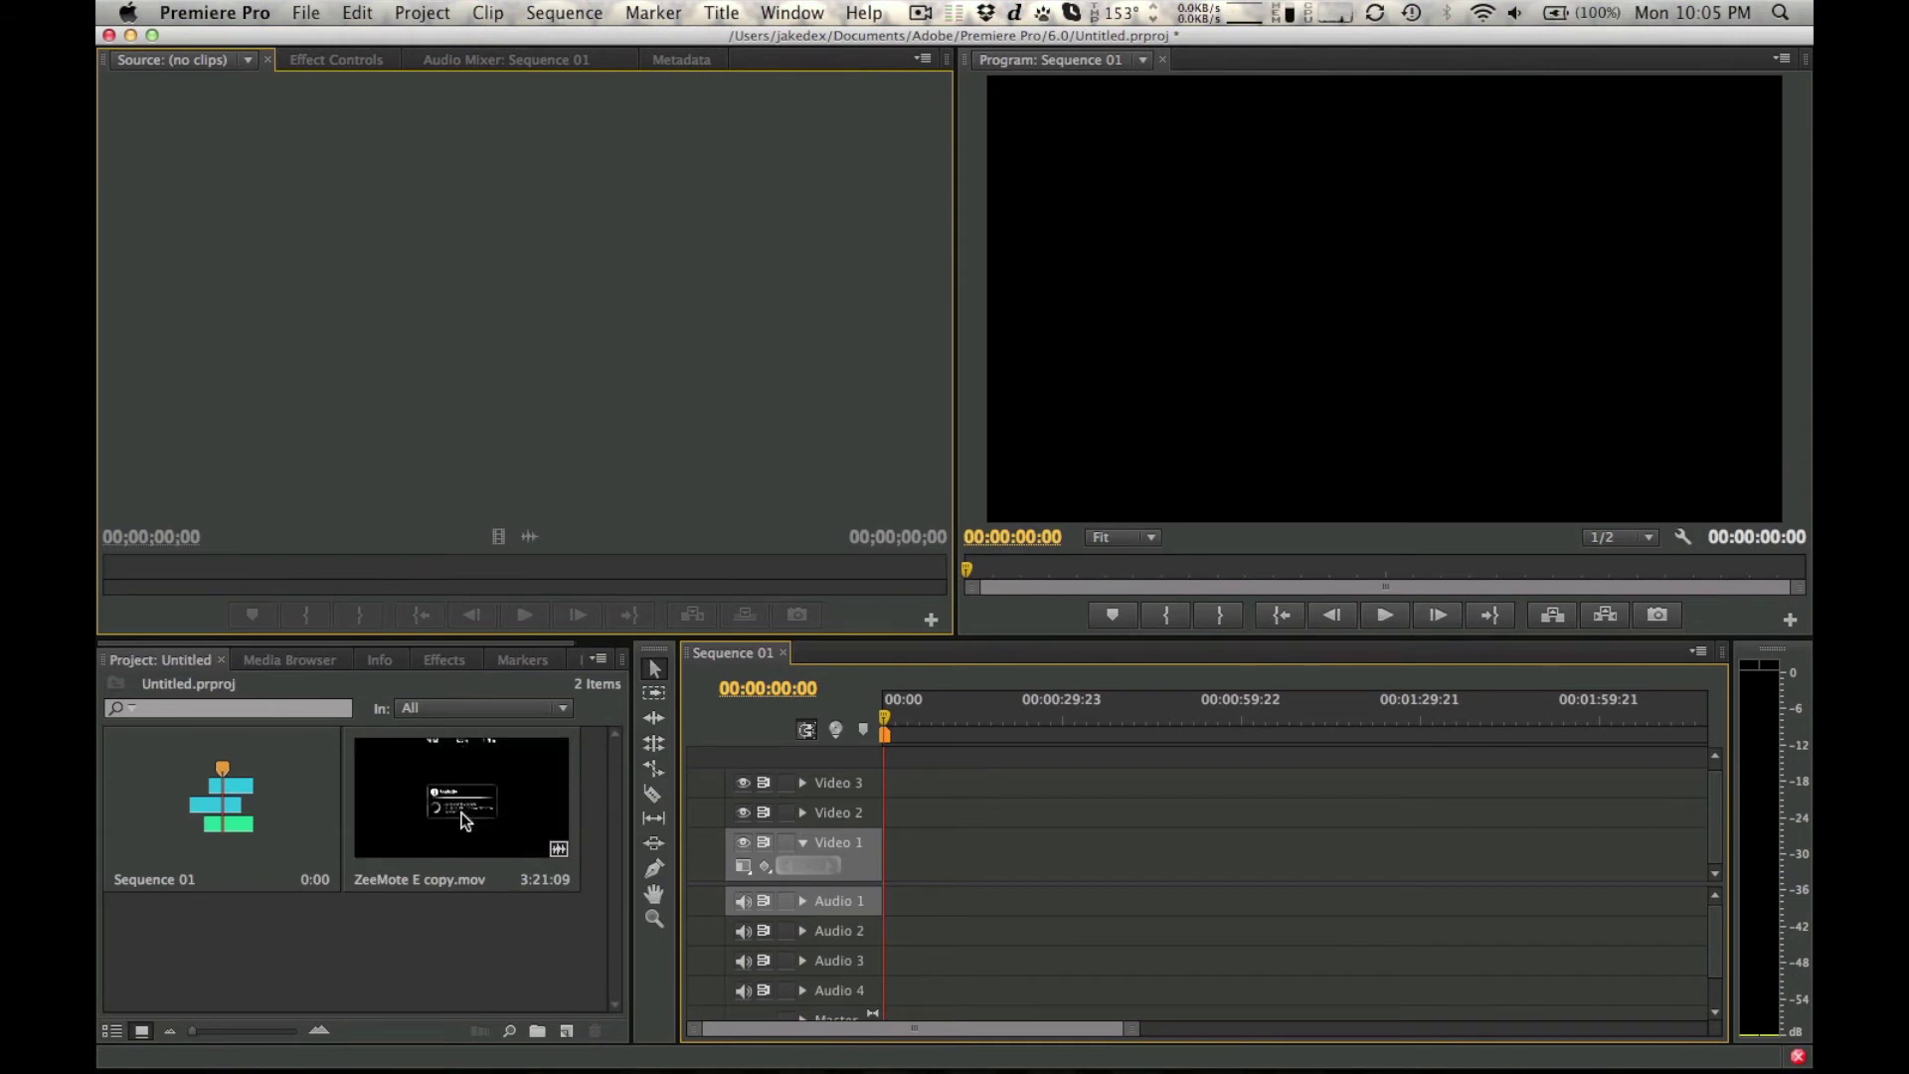
click(420, 796)
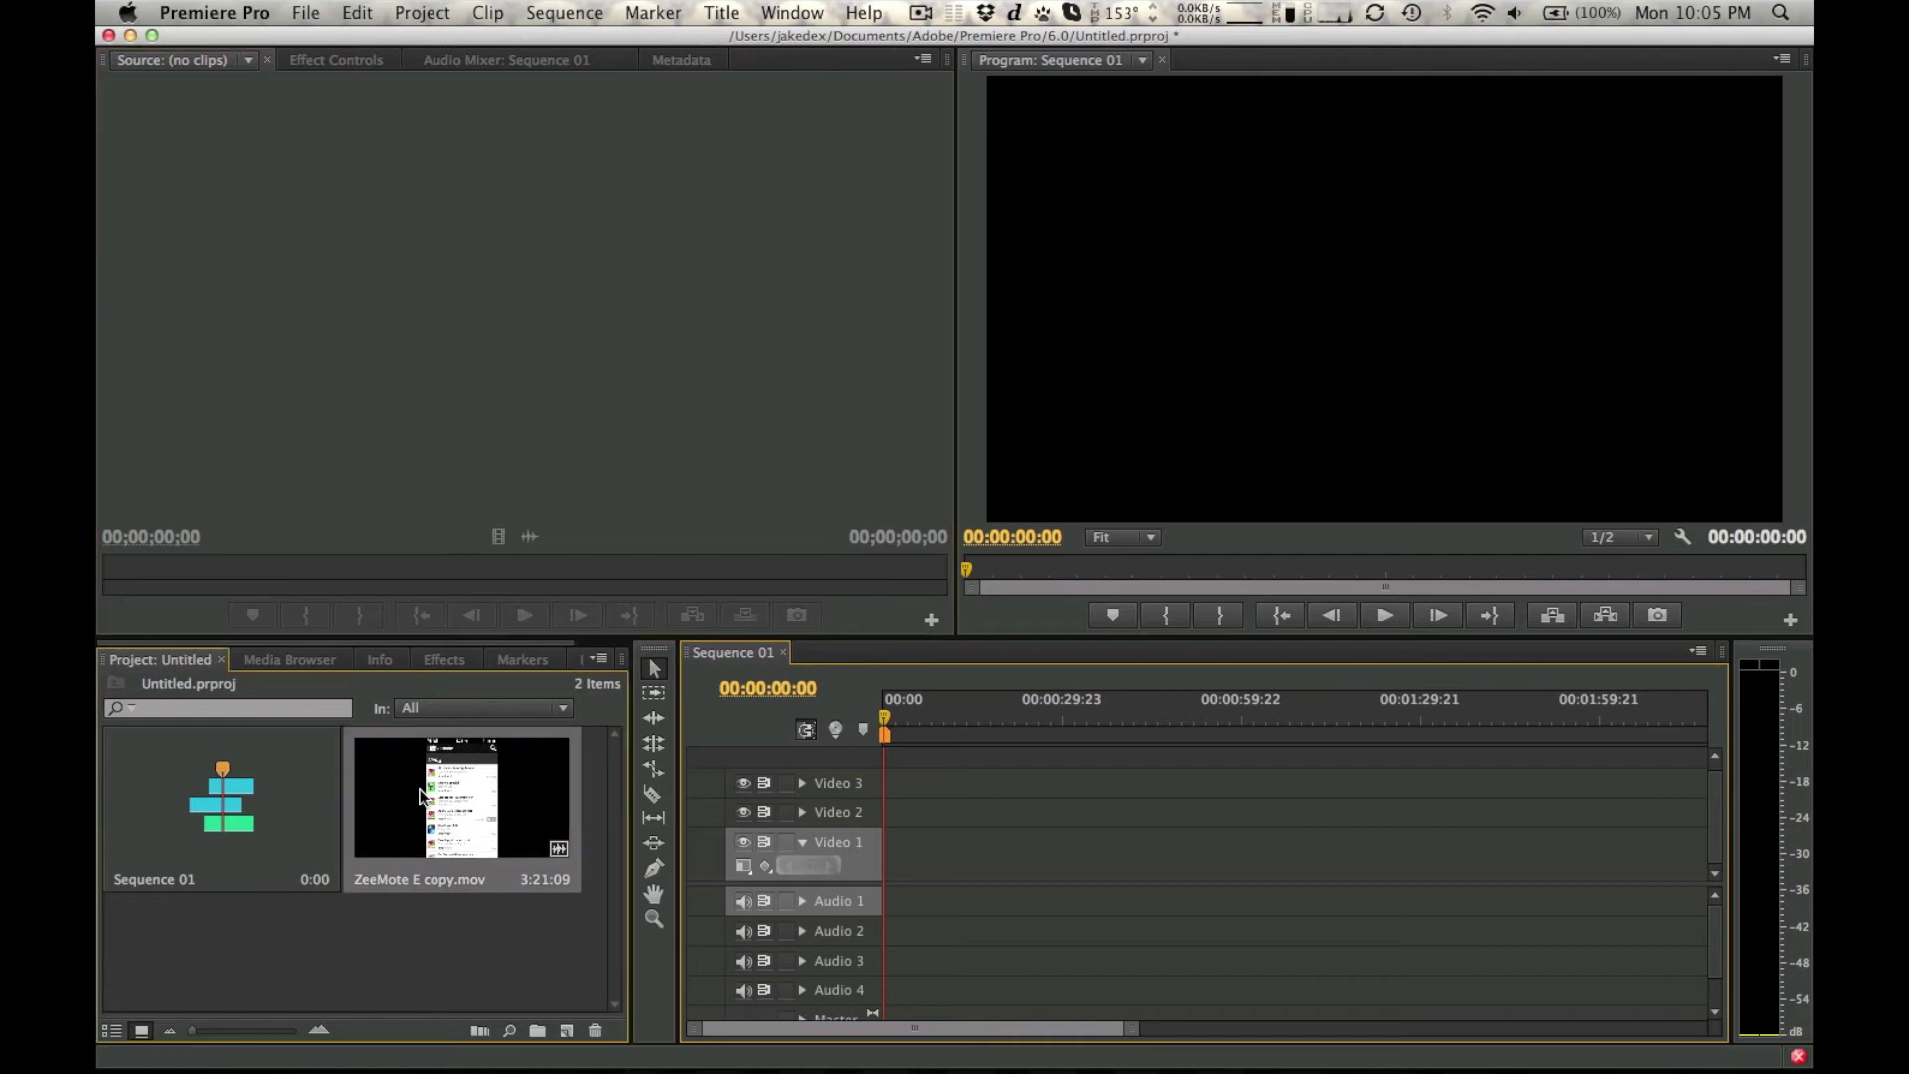
drag(420, 796, 881, 845)
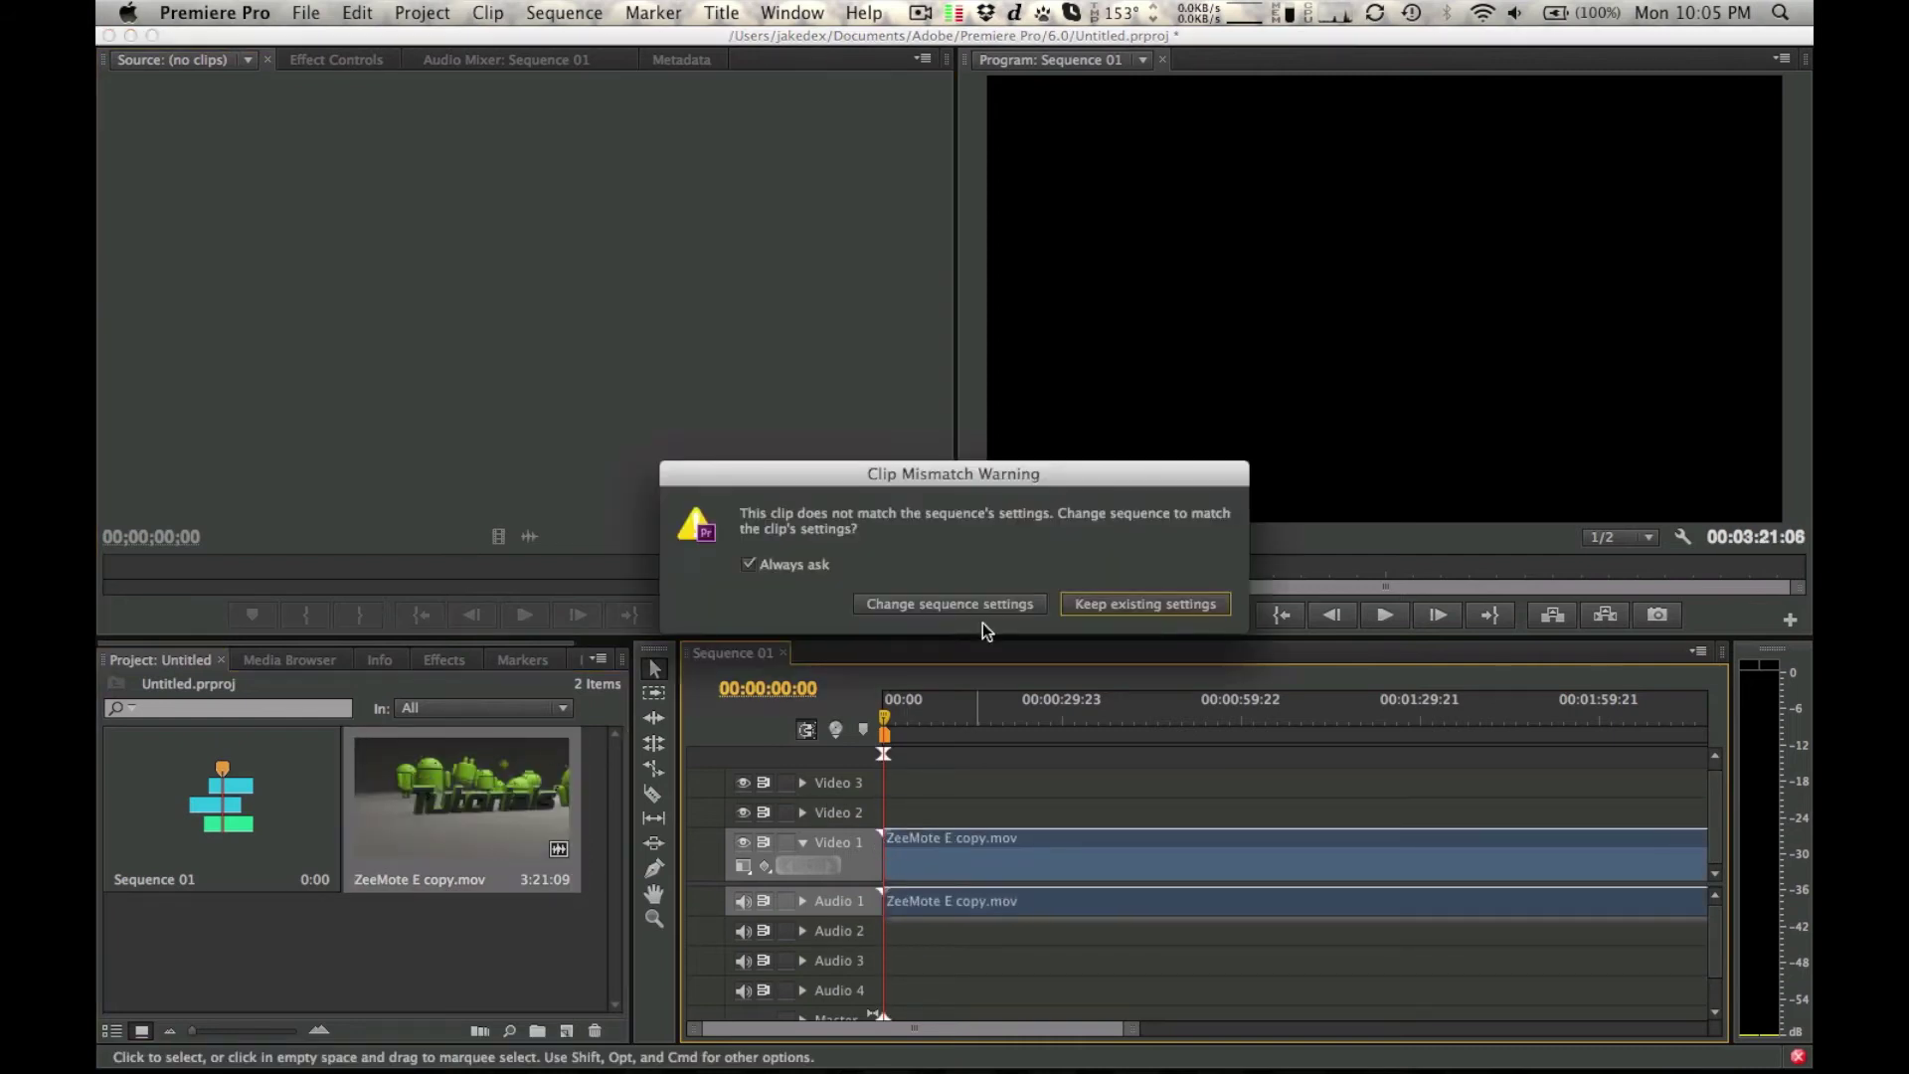
Step: Keep the existing sequence settings, jump around the clip and play from the phone settings footage
click(1118, 606)
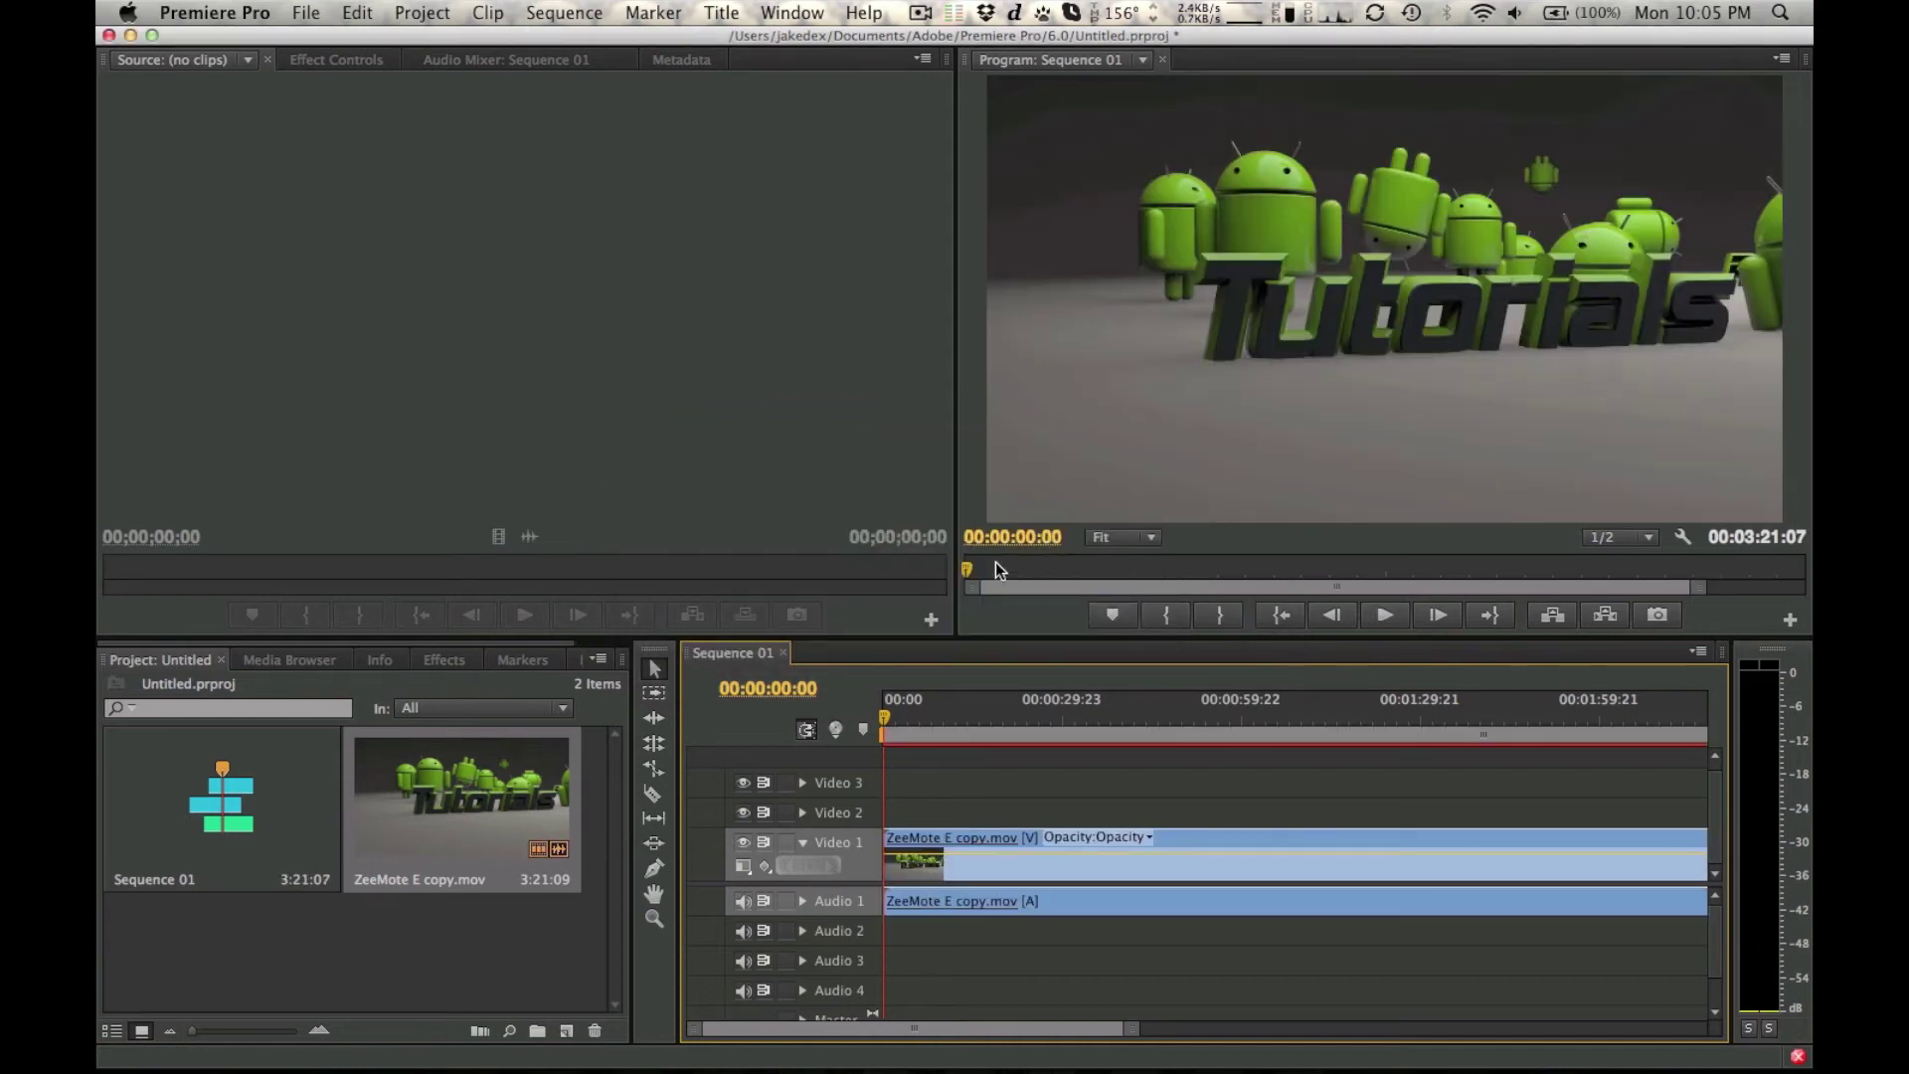
mouse_move(994, 562)
mouse_down()
mouse_move(1251, 581)
mouse_move(964, 571)
mouse_up()
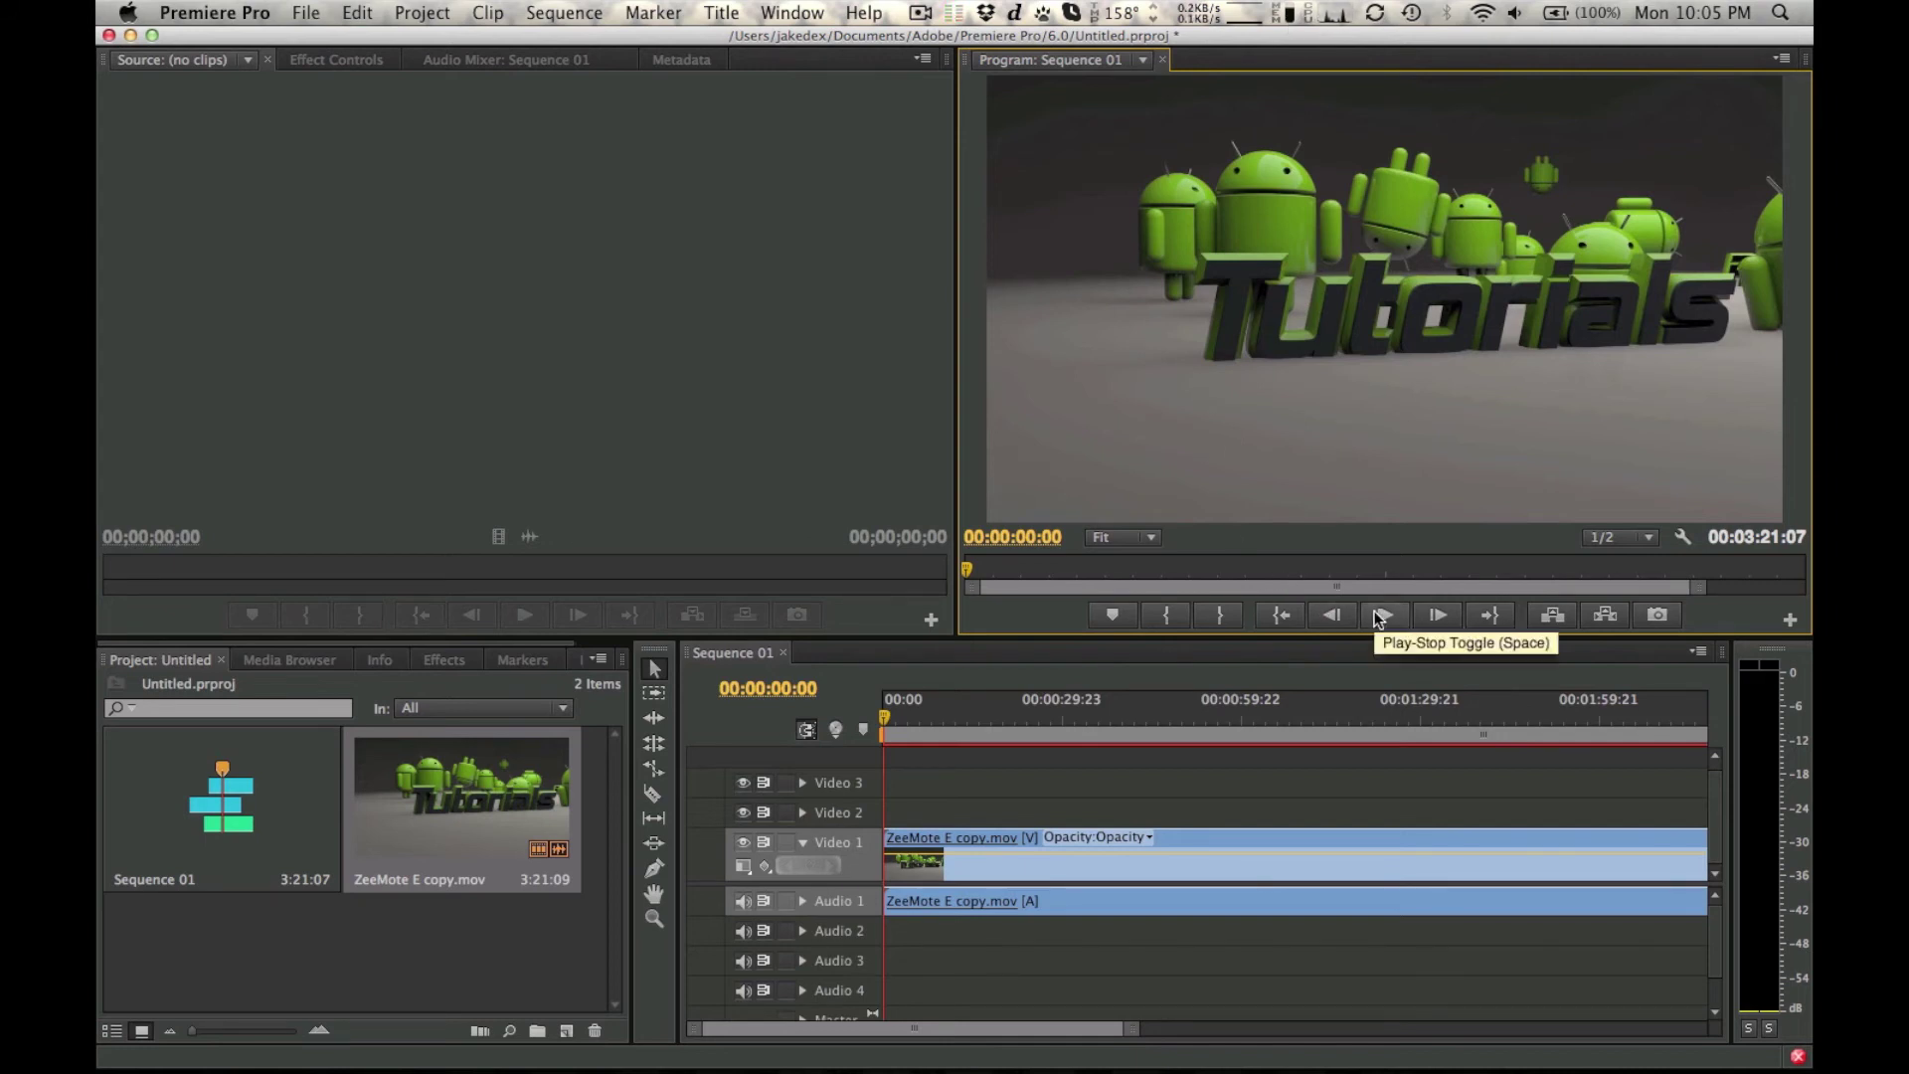
click(1034, 568)
click(1234, 568)
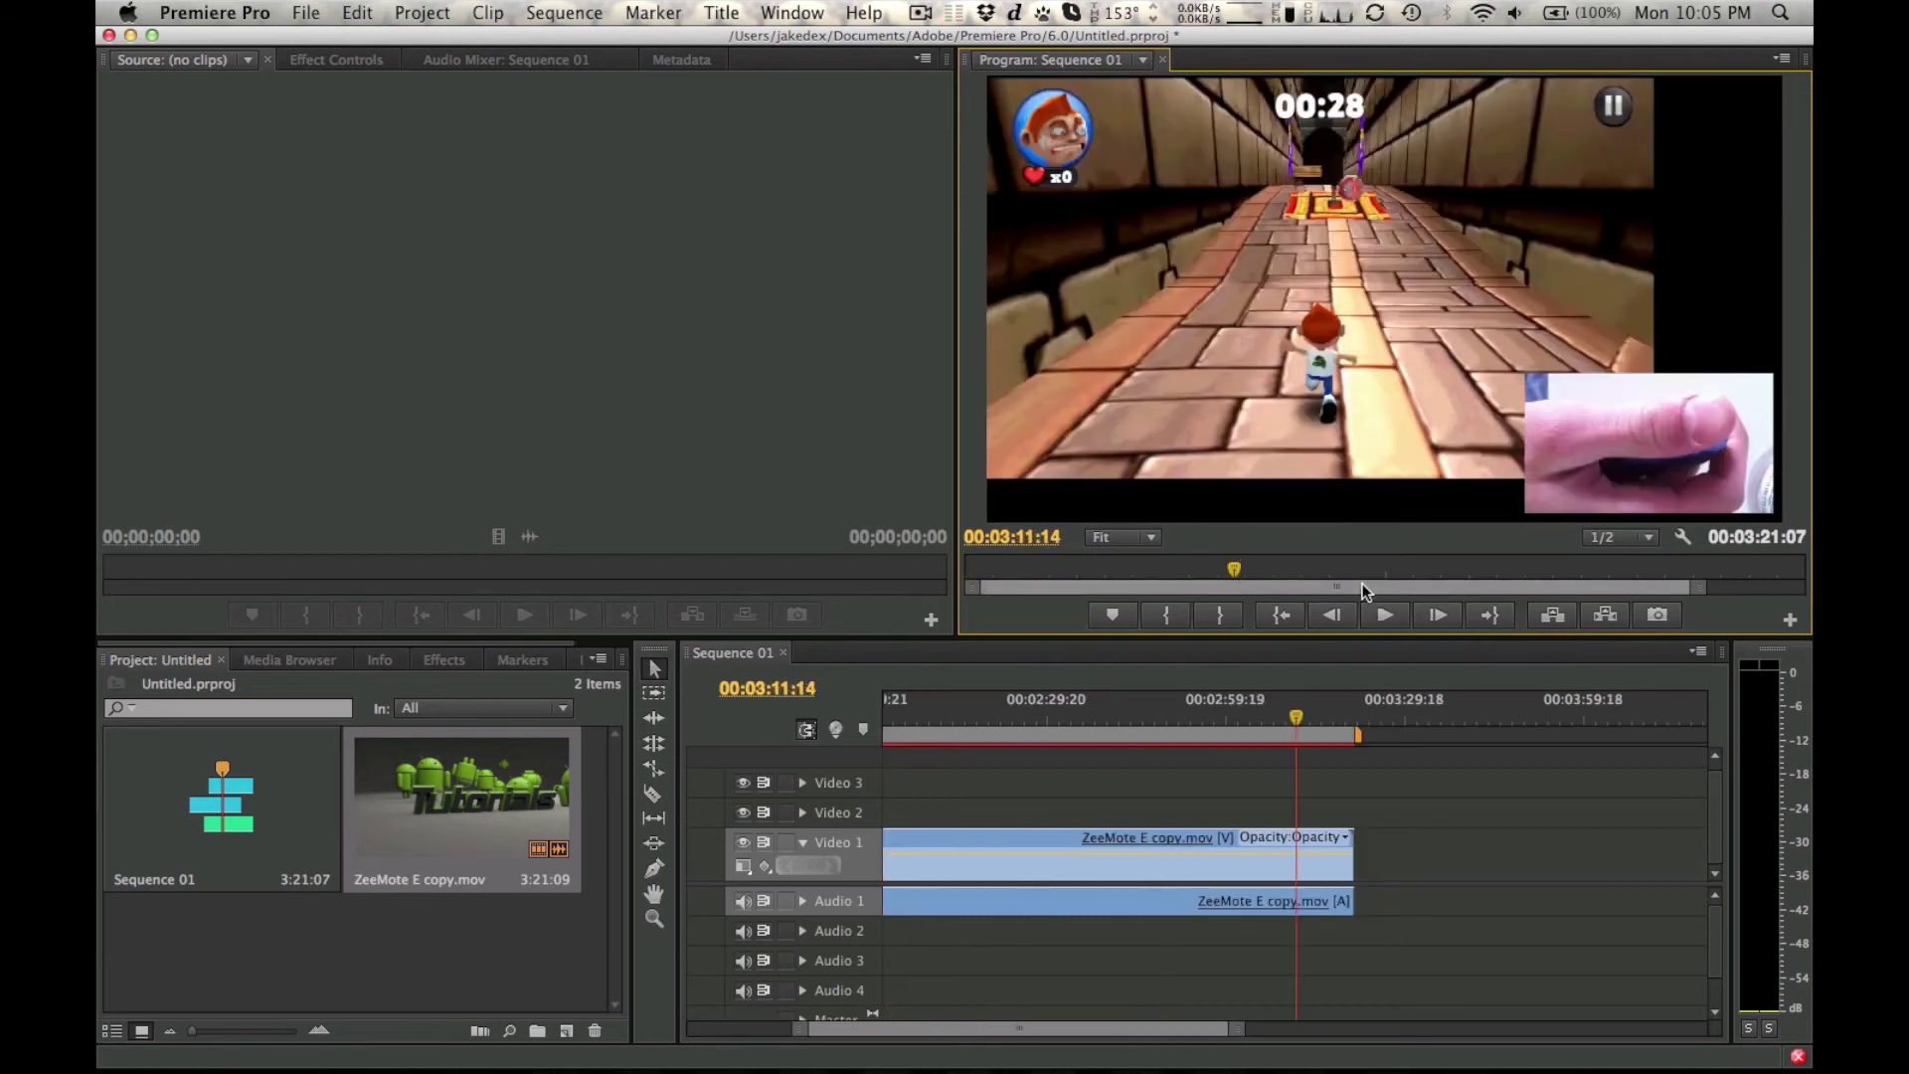
click(1072, 568)
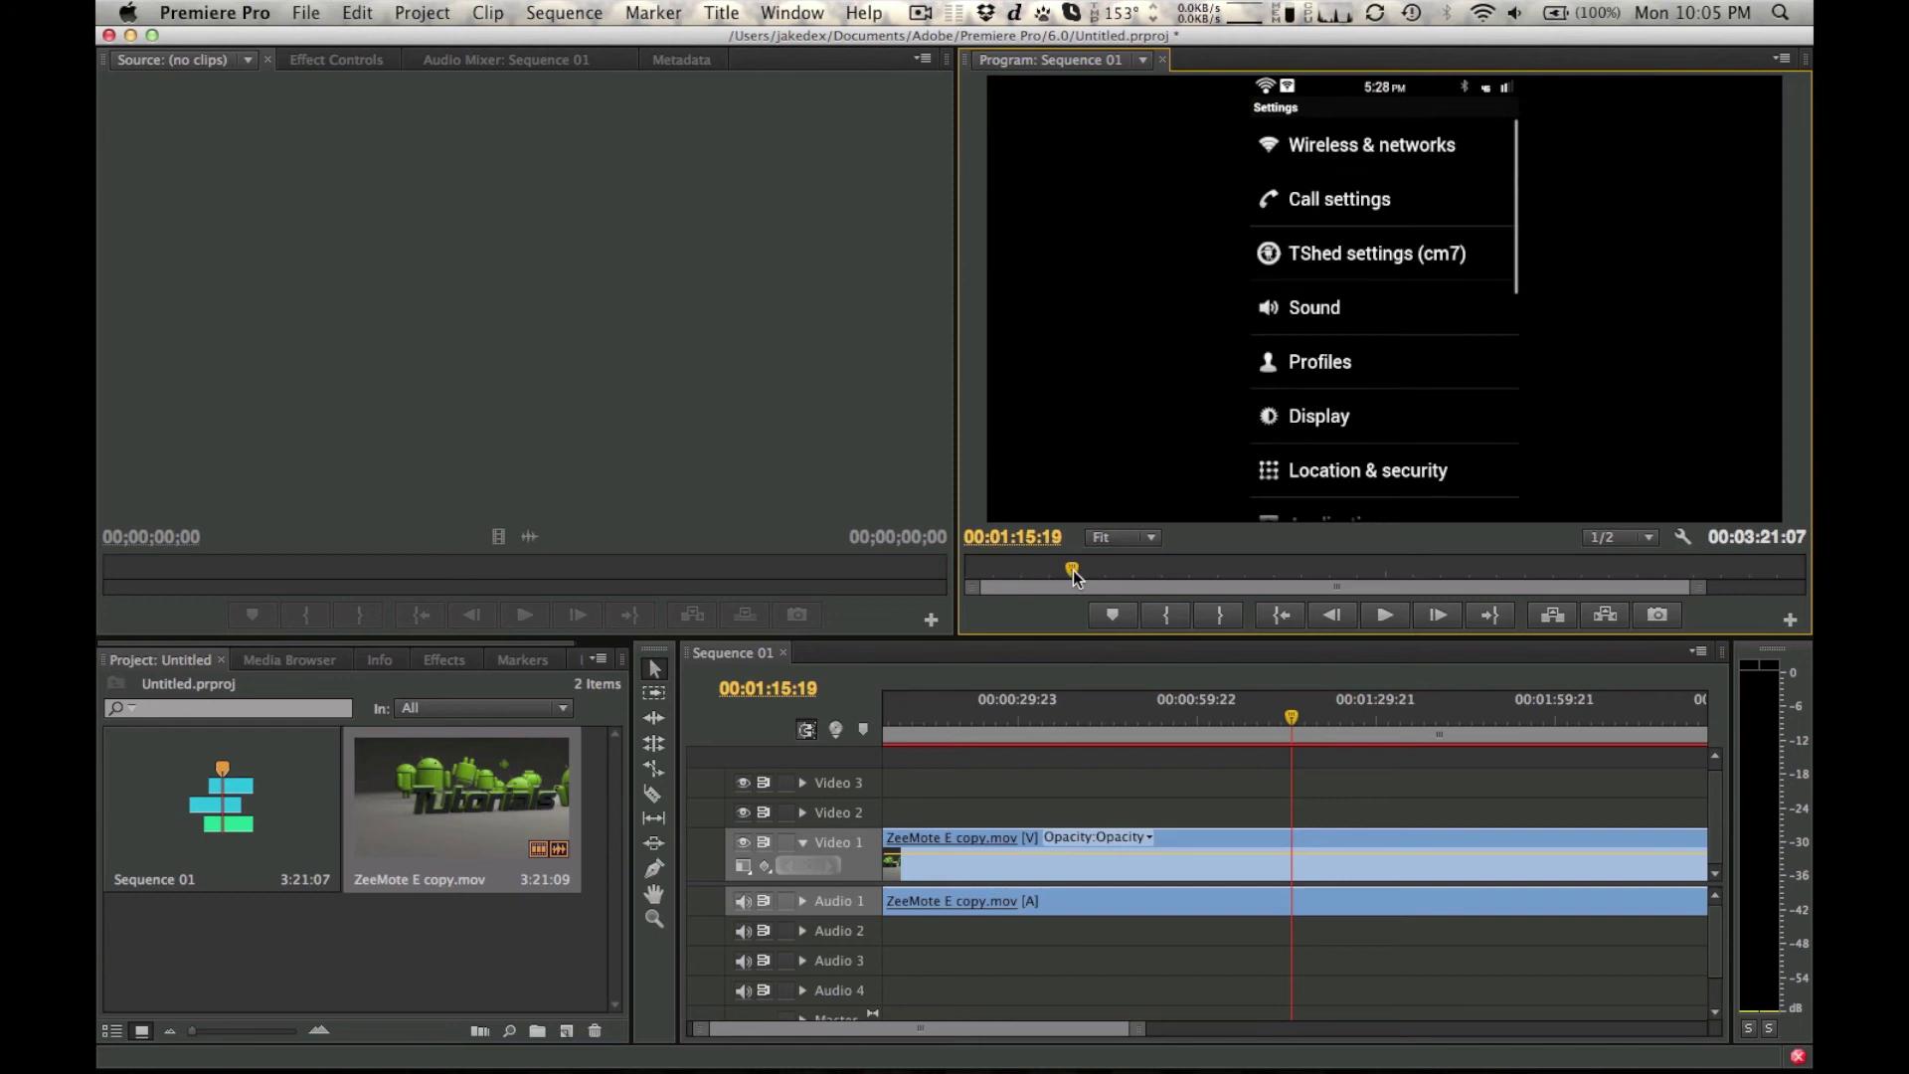
key(space)
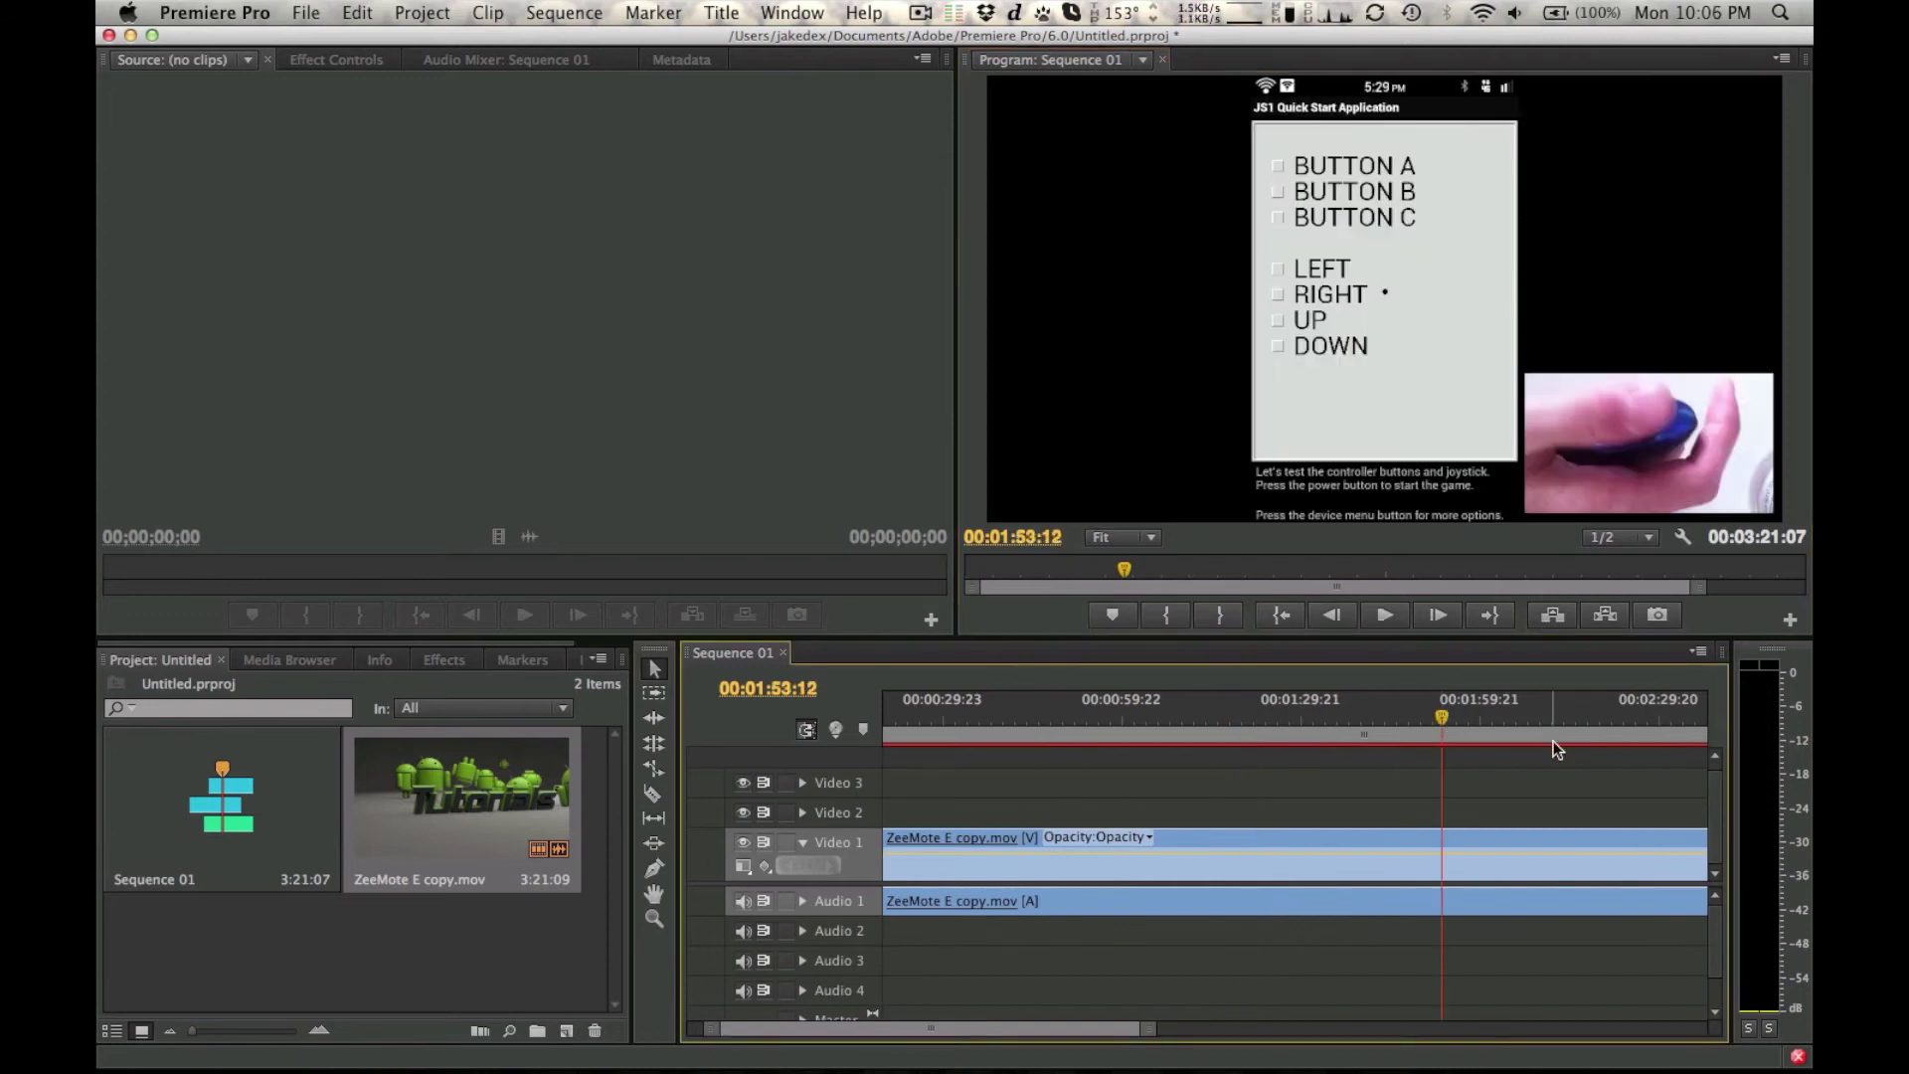
Step: Play the sequence from 00:02:55:05, stop it, and move over to After Effects
scroll(1554, 742, down, 3)
scroll(1553, 742, down, 2)
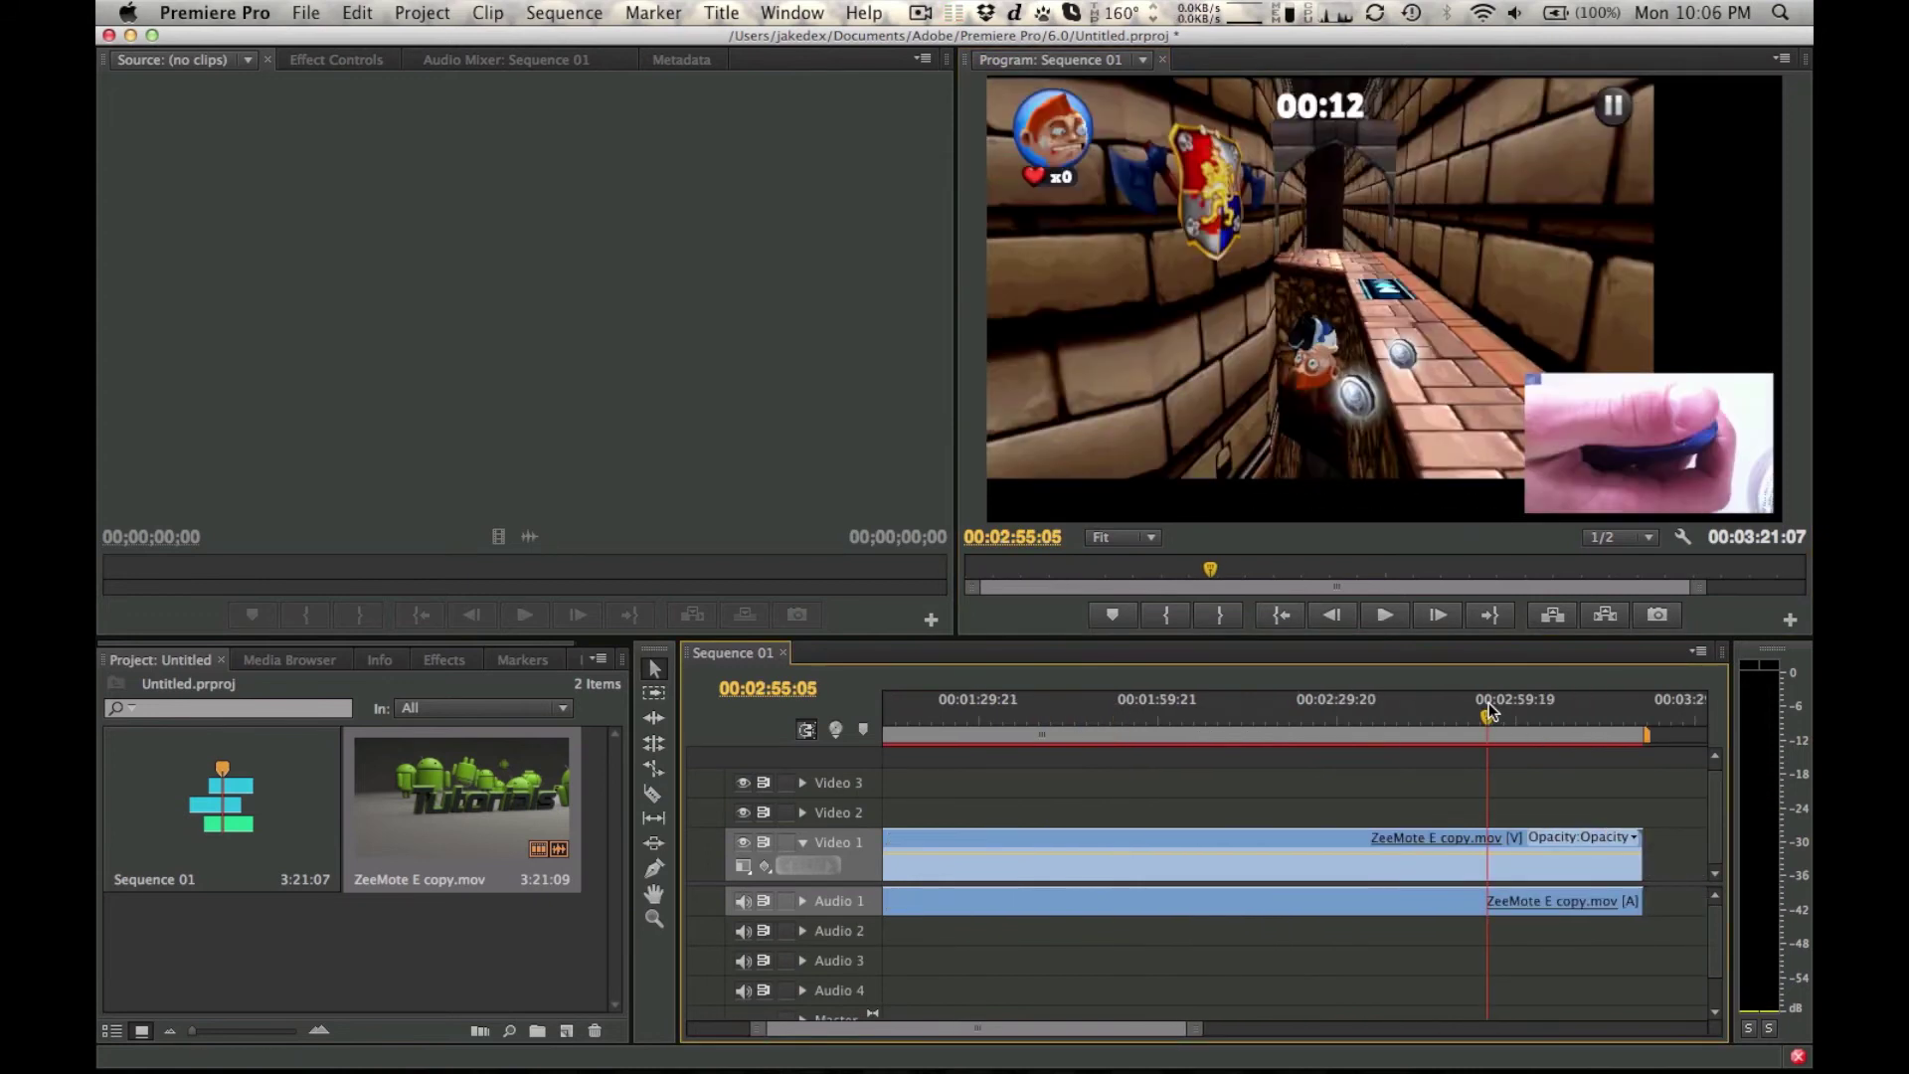
click(1377, 617)
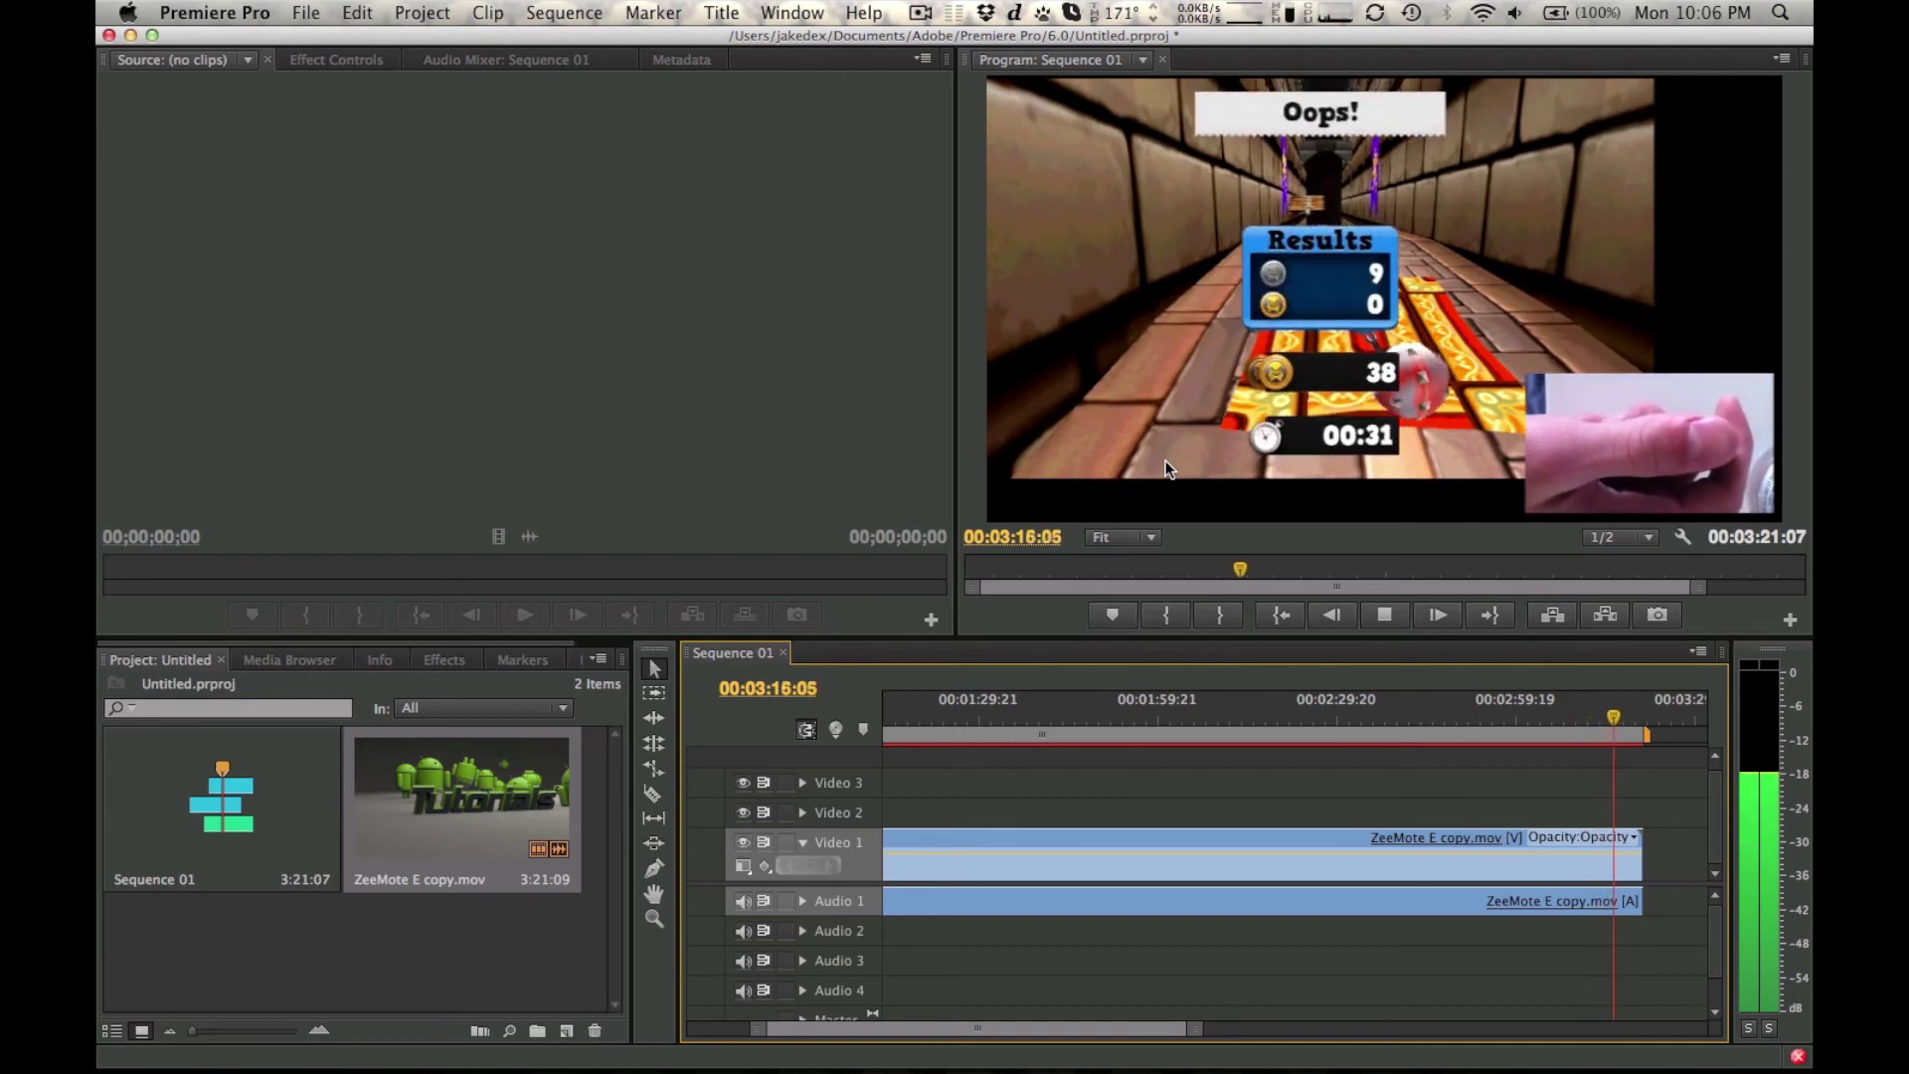
key(space)
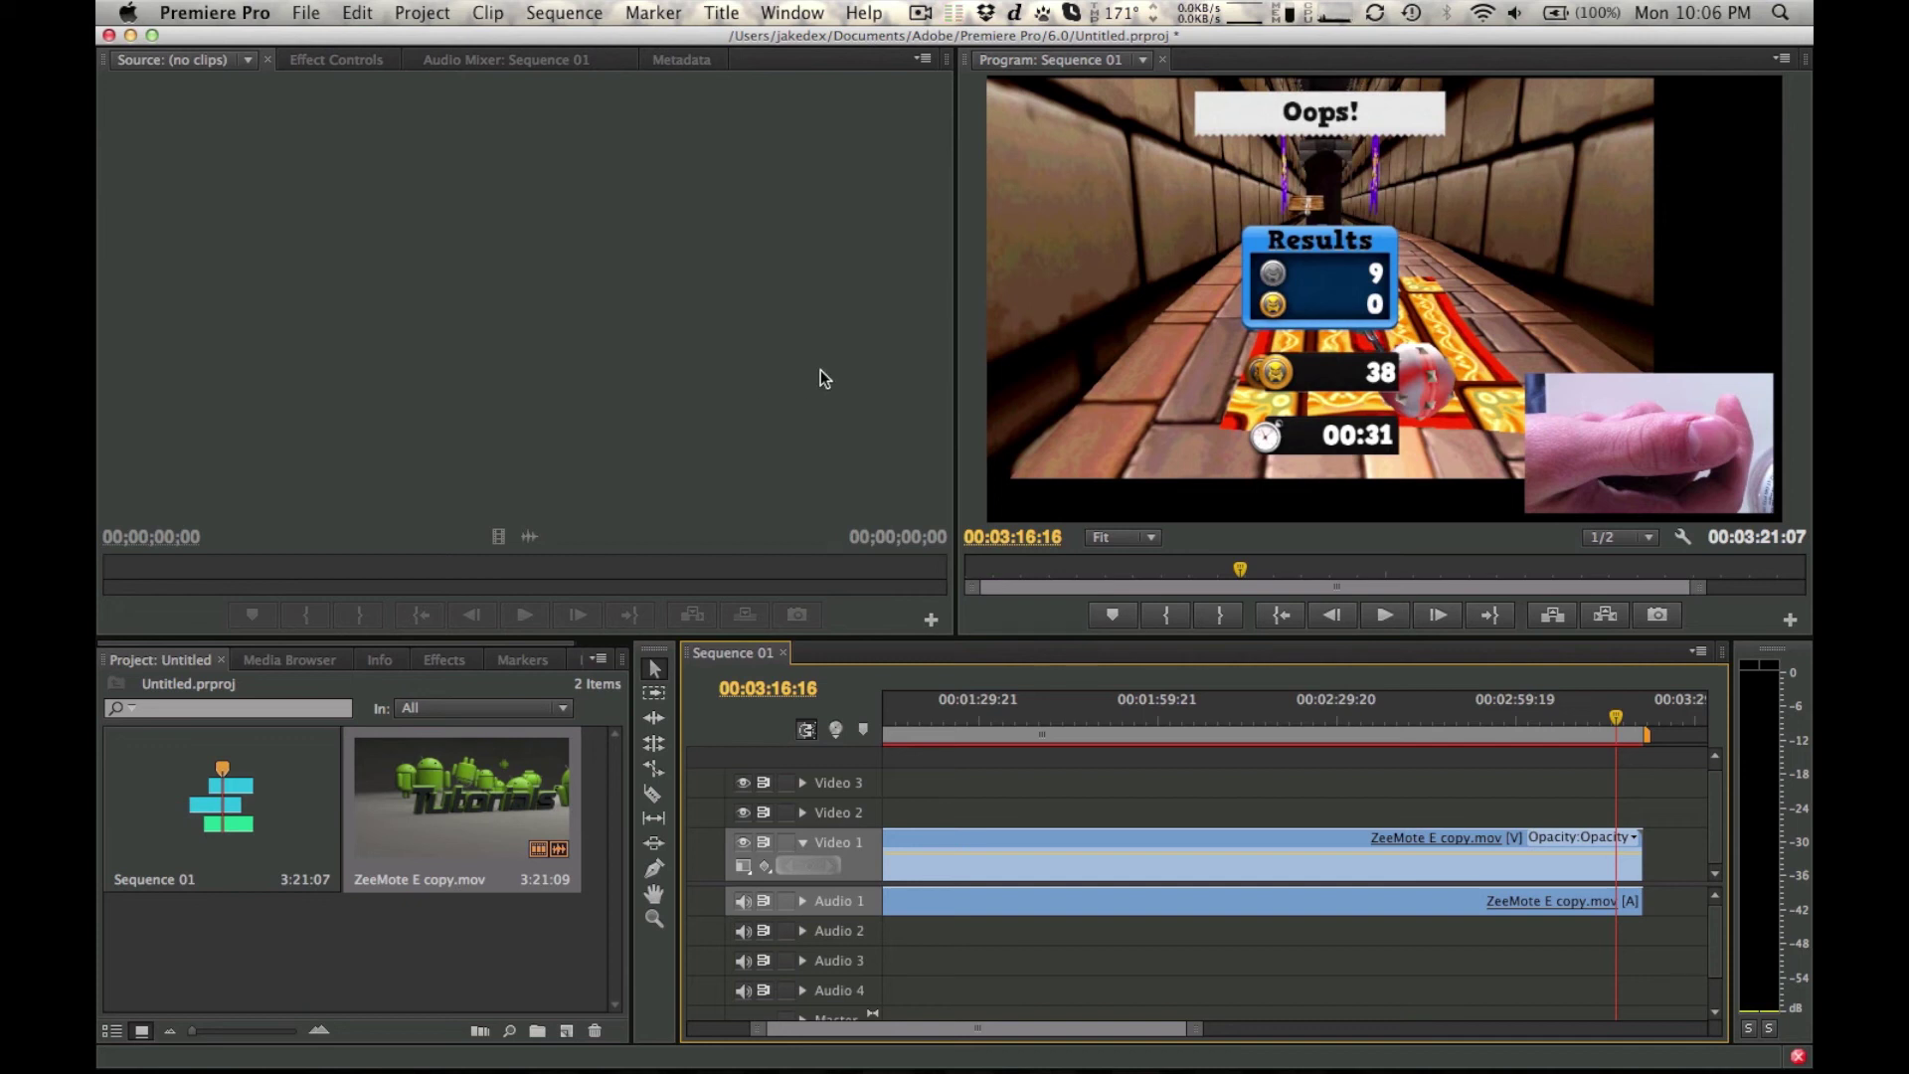
key(ctrl+Right)
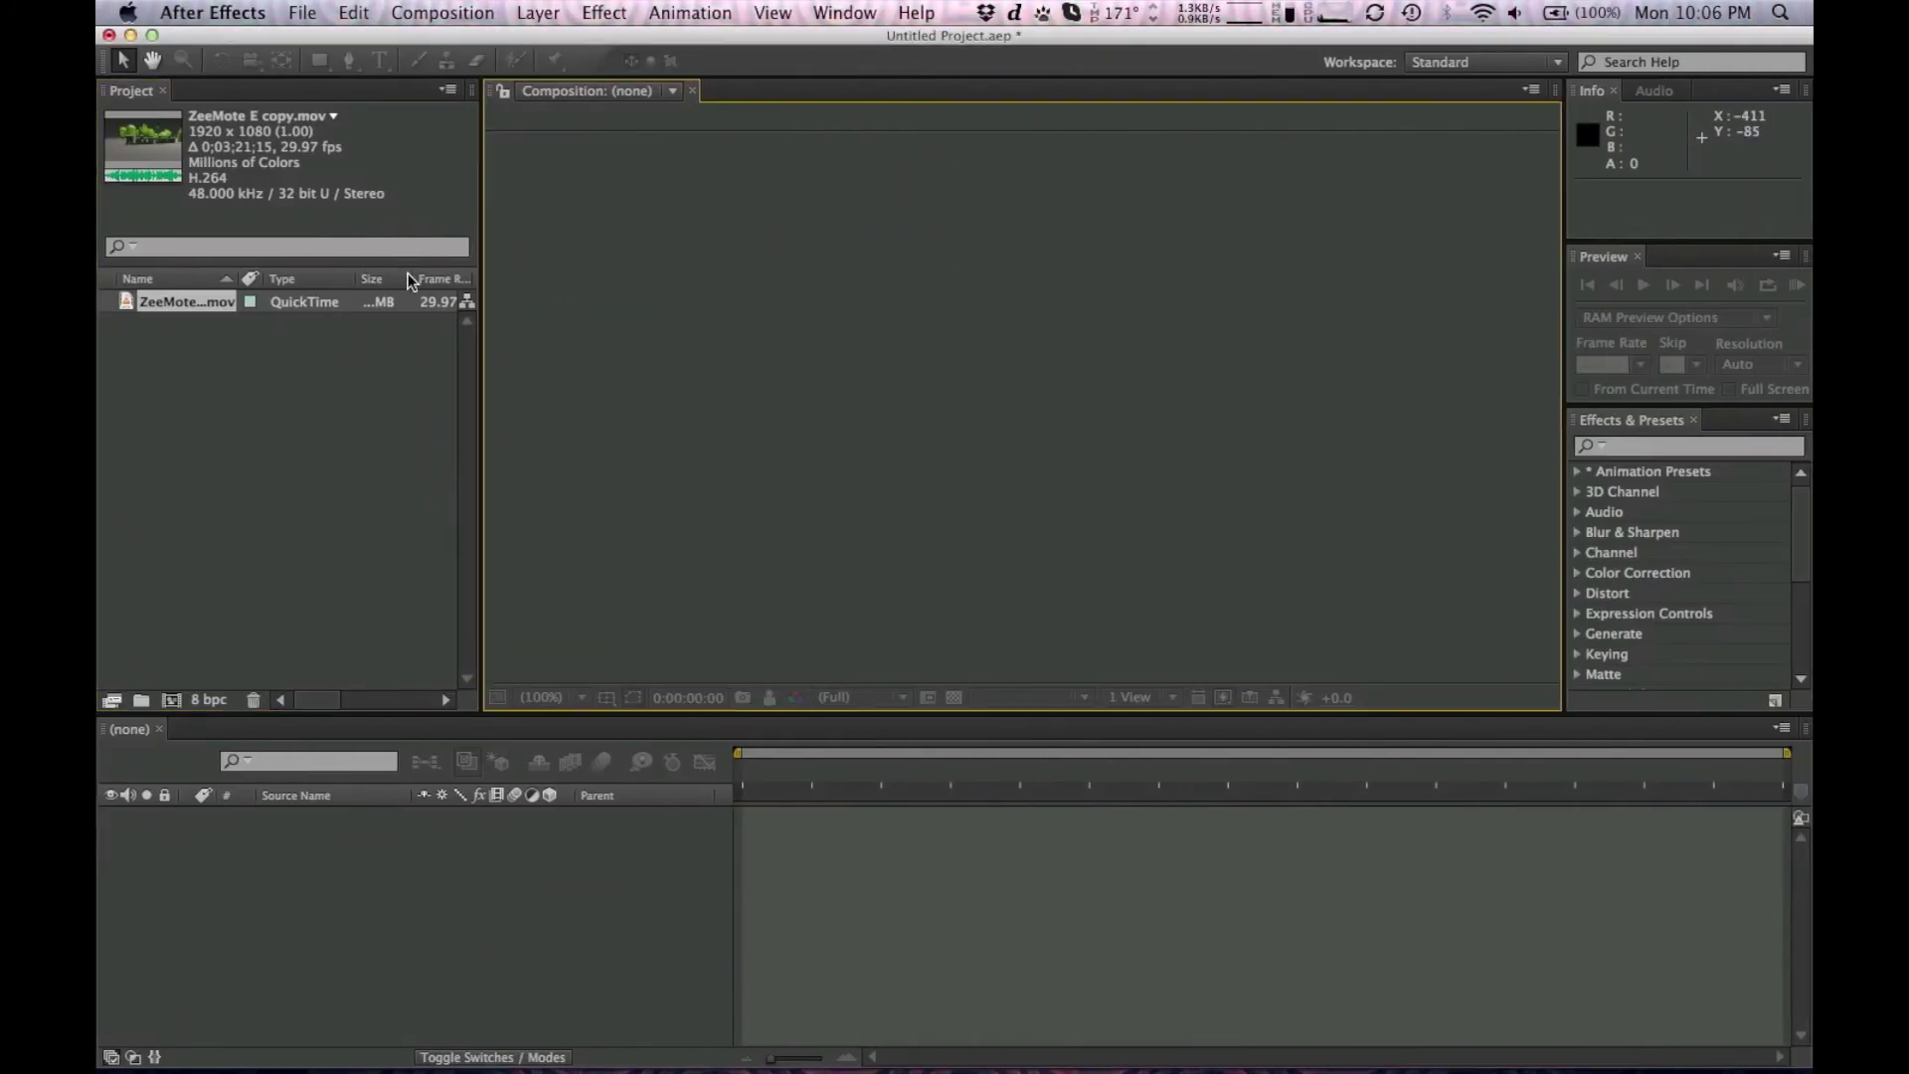
Step: Drag ZeeMote E copy.mov into the empty Timeline to create its composition
click(255, 432)
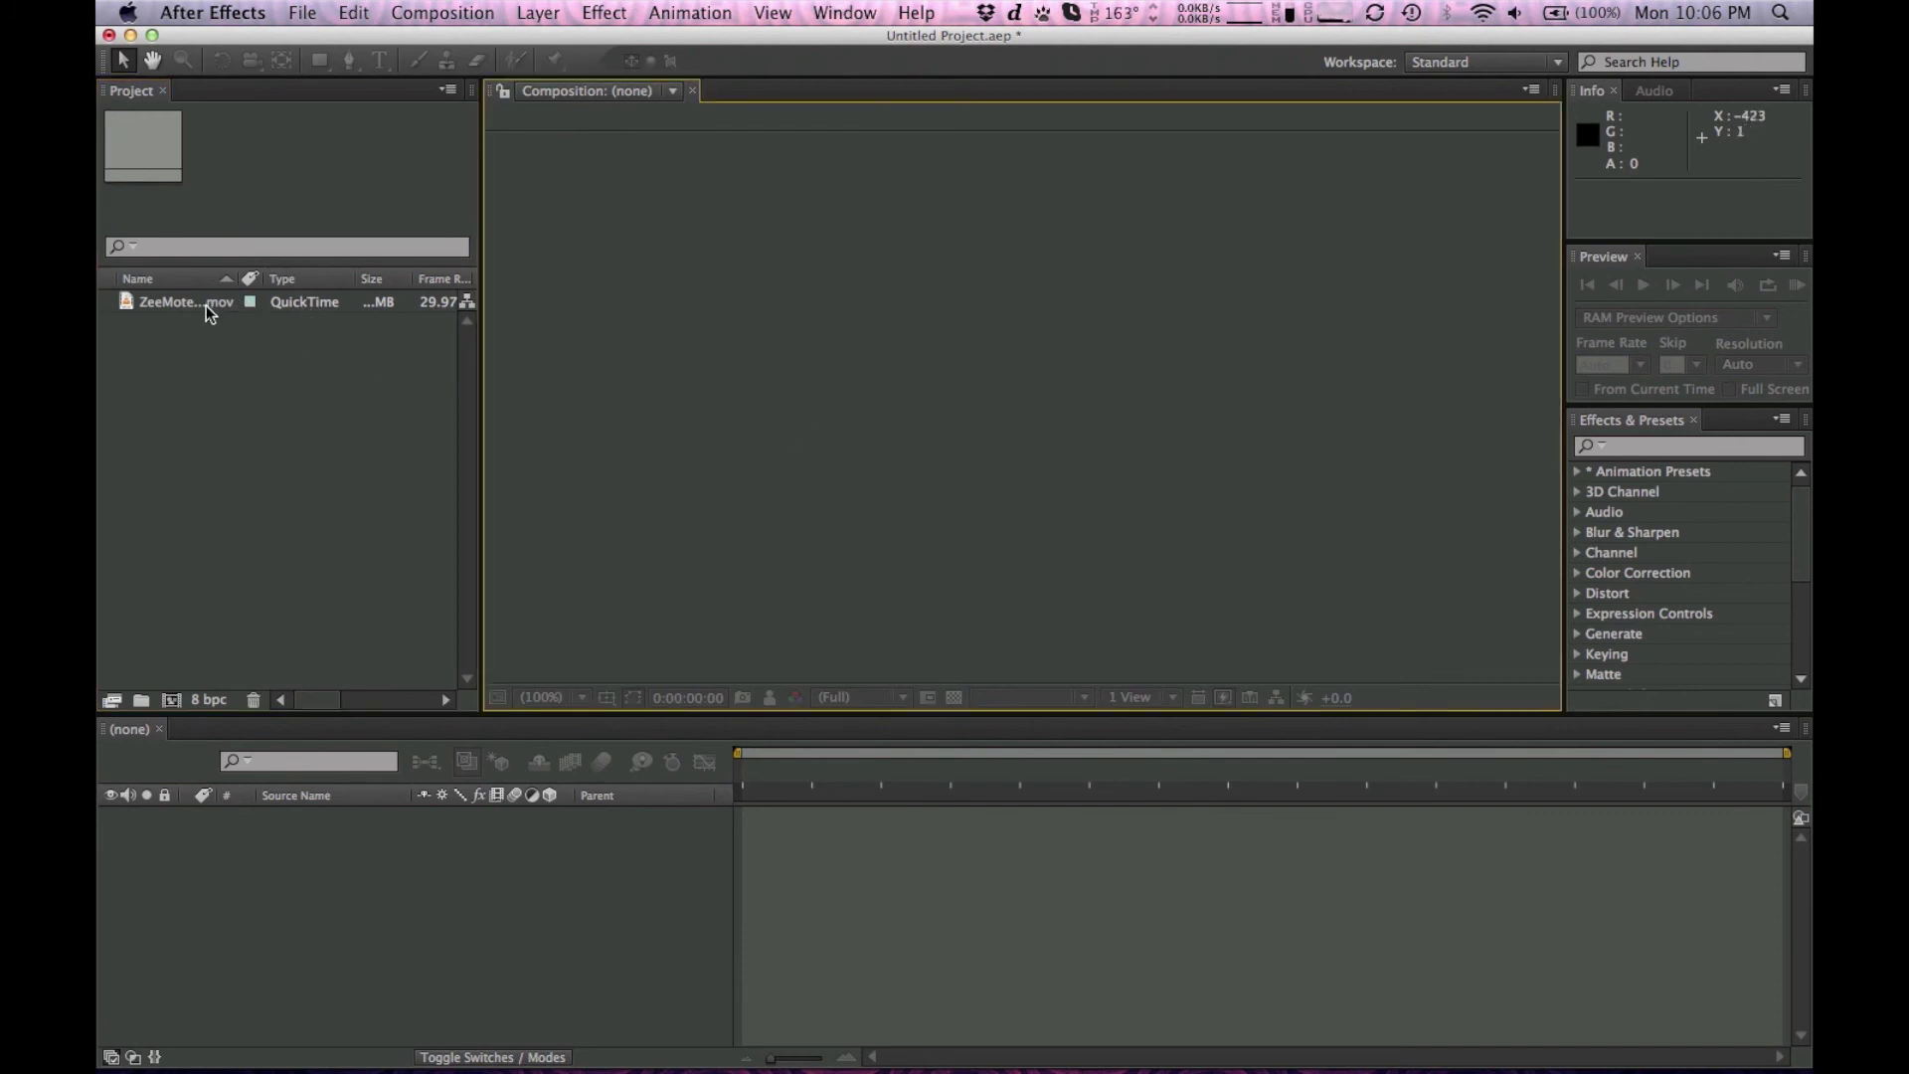
drag(205, 306, 898, 901)
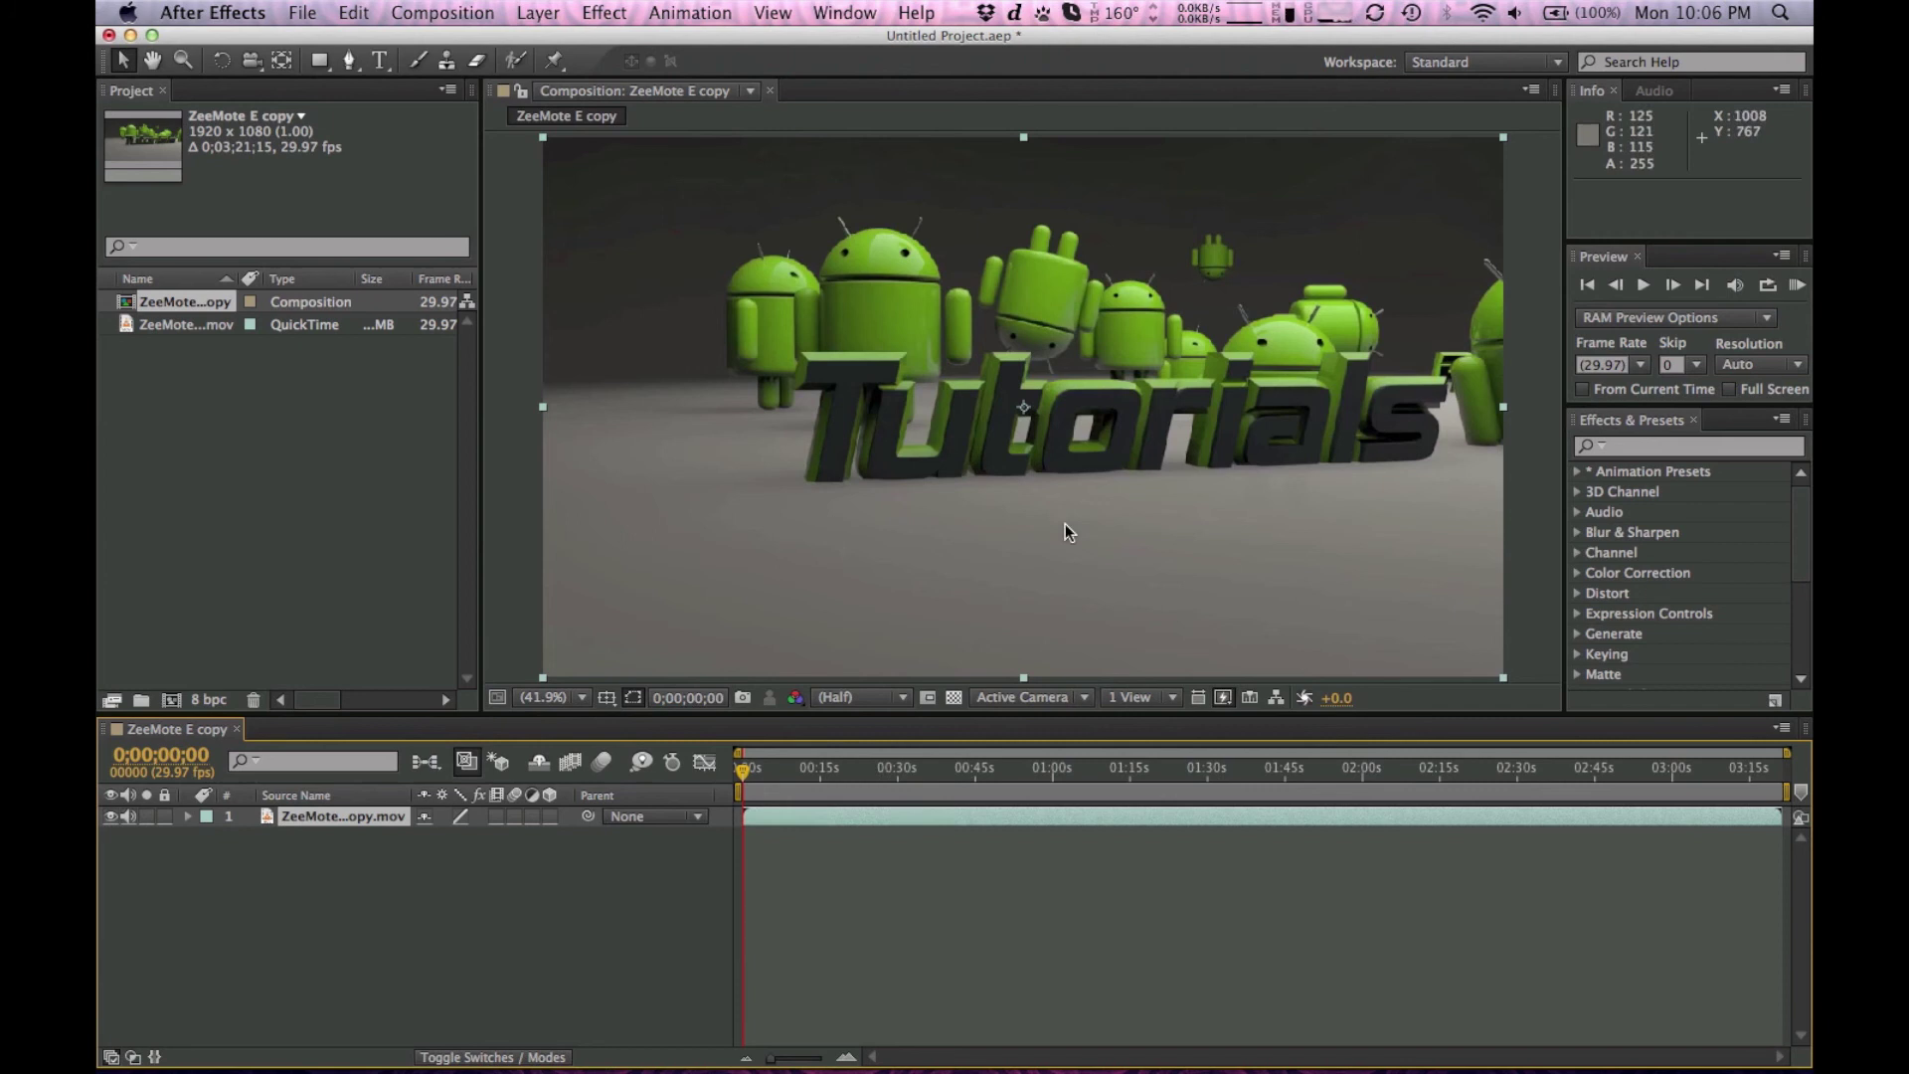
Step: Scrub the ZeeMote E copy composition and preview it near the end, then near the start
click(1408, 832)
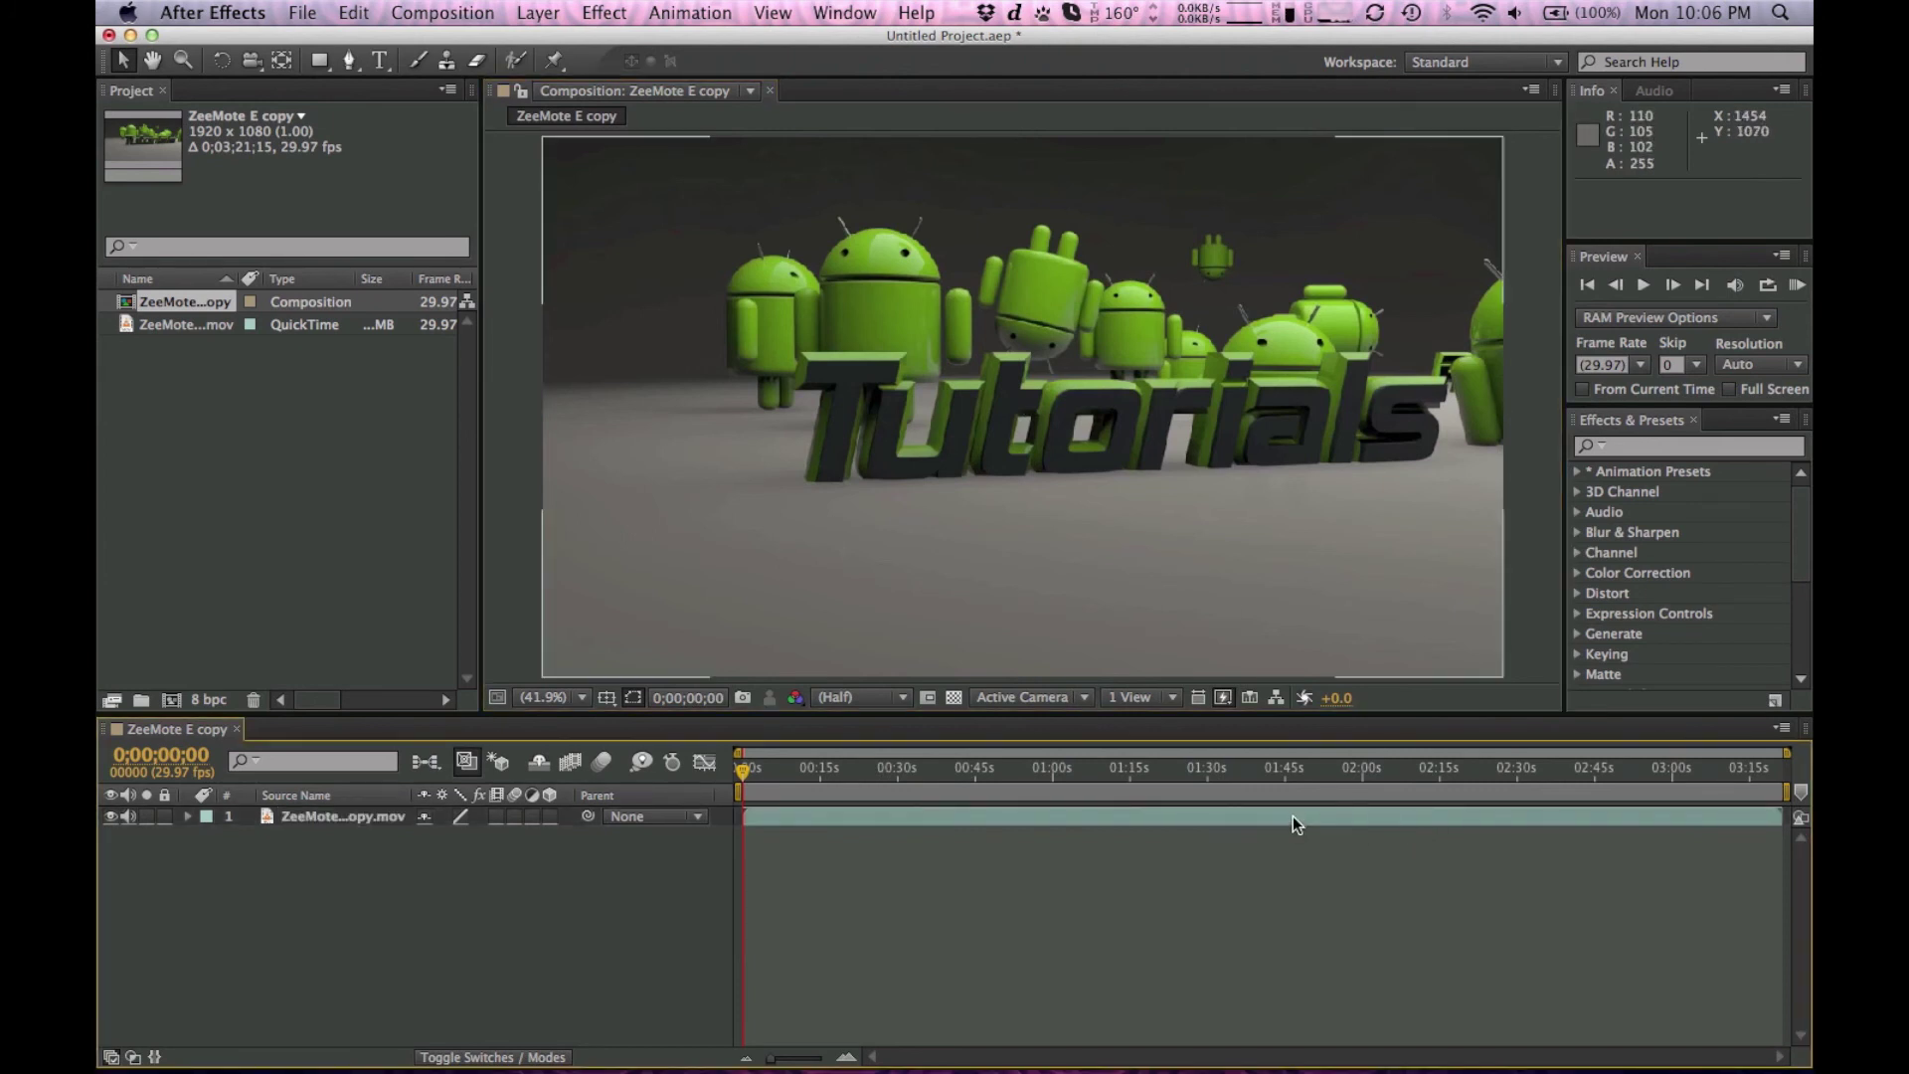
mouse_move(901, 785)
mouse_down()
mouse_move(1068, 789)
mouse_move(867, 773)
mouse_up()
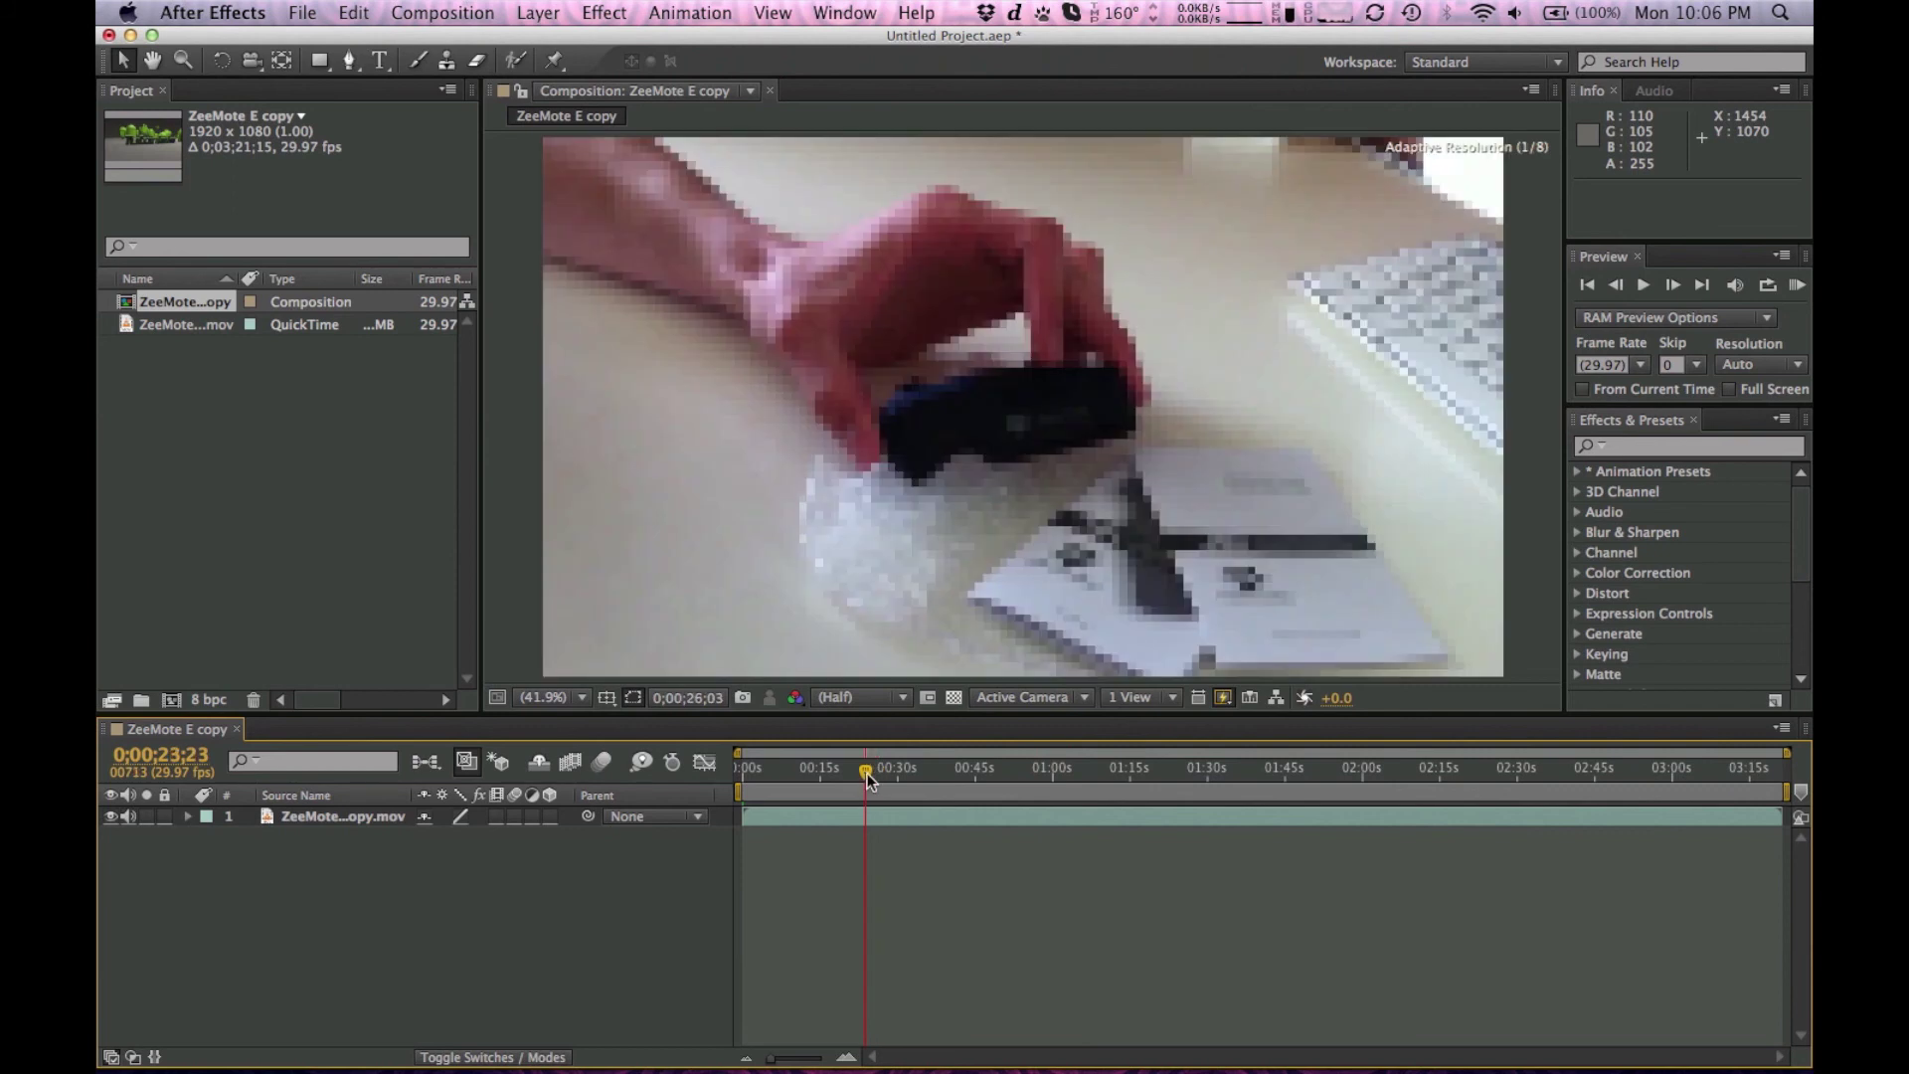
drag(1728, 764, 1758, 797)
key(space)
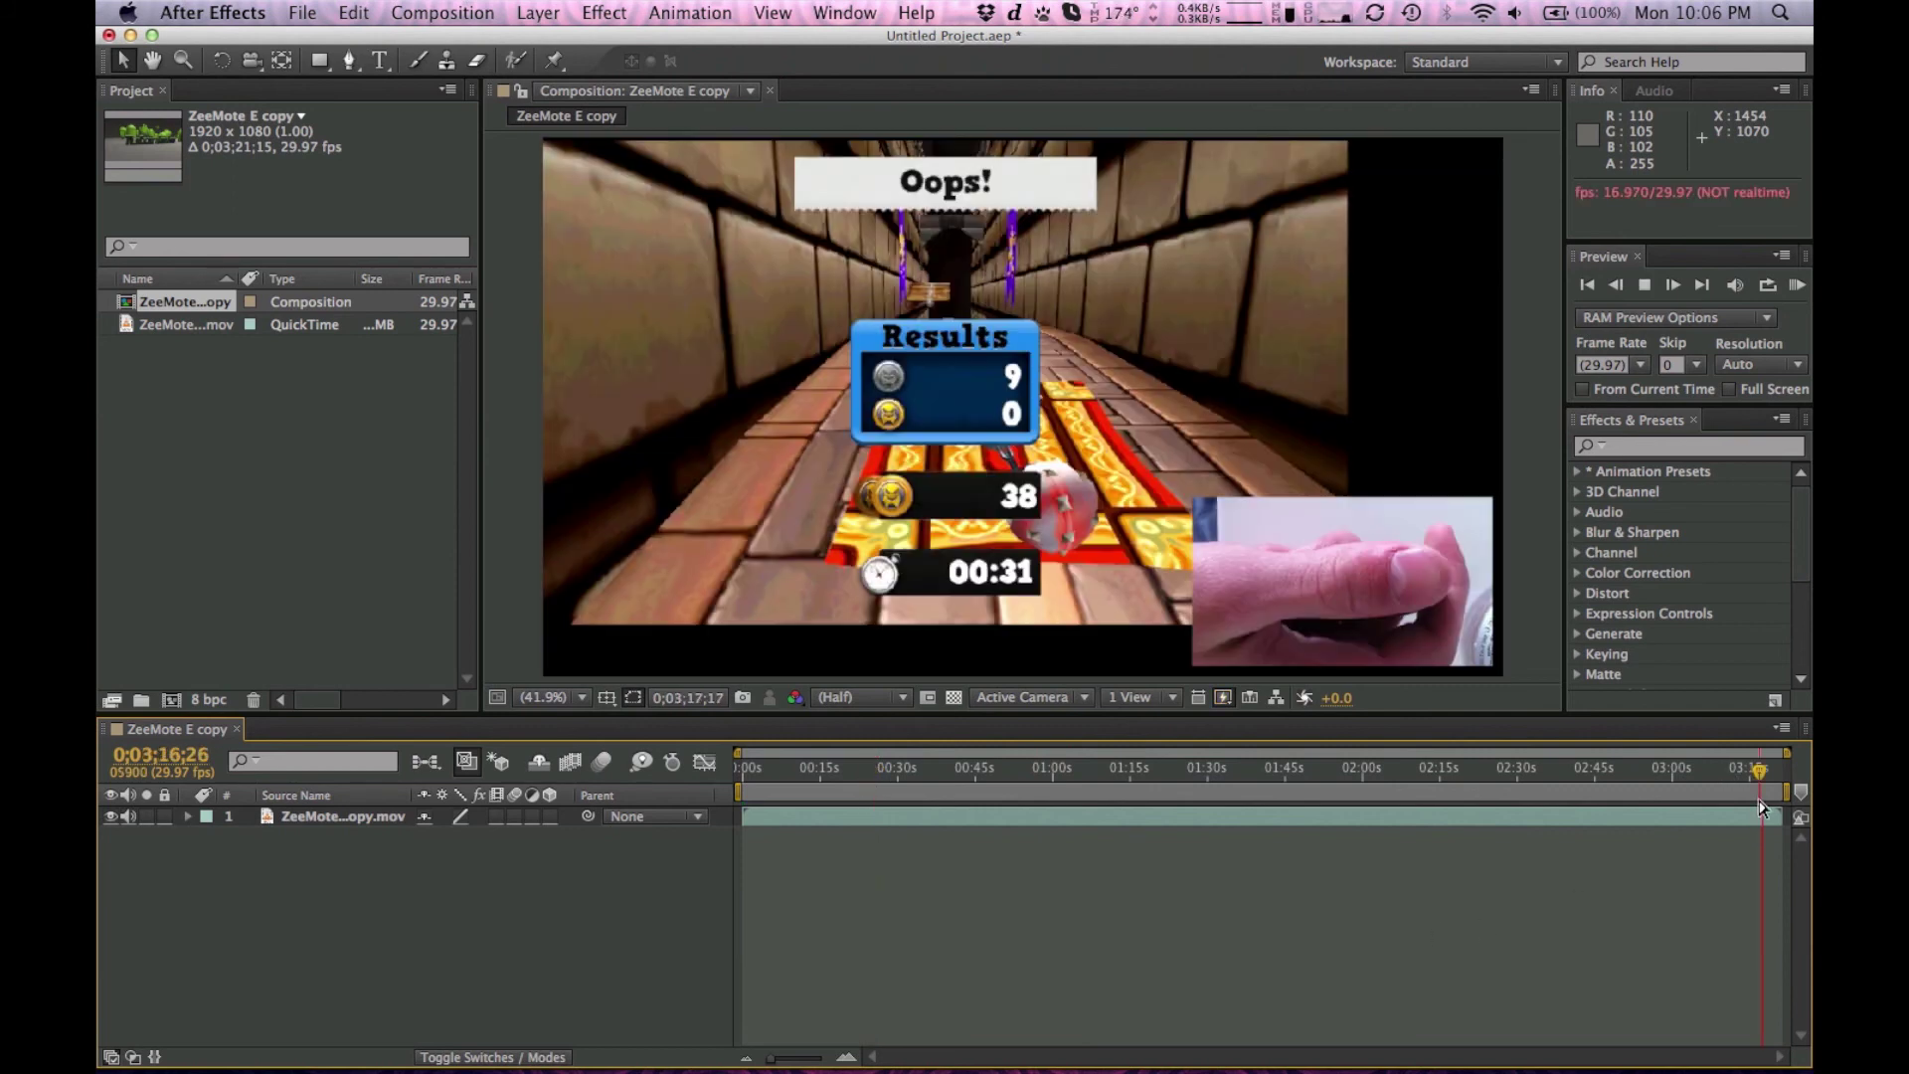
key(space)
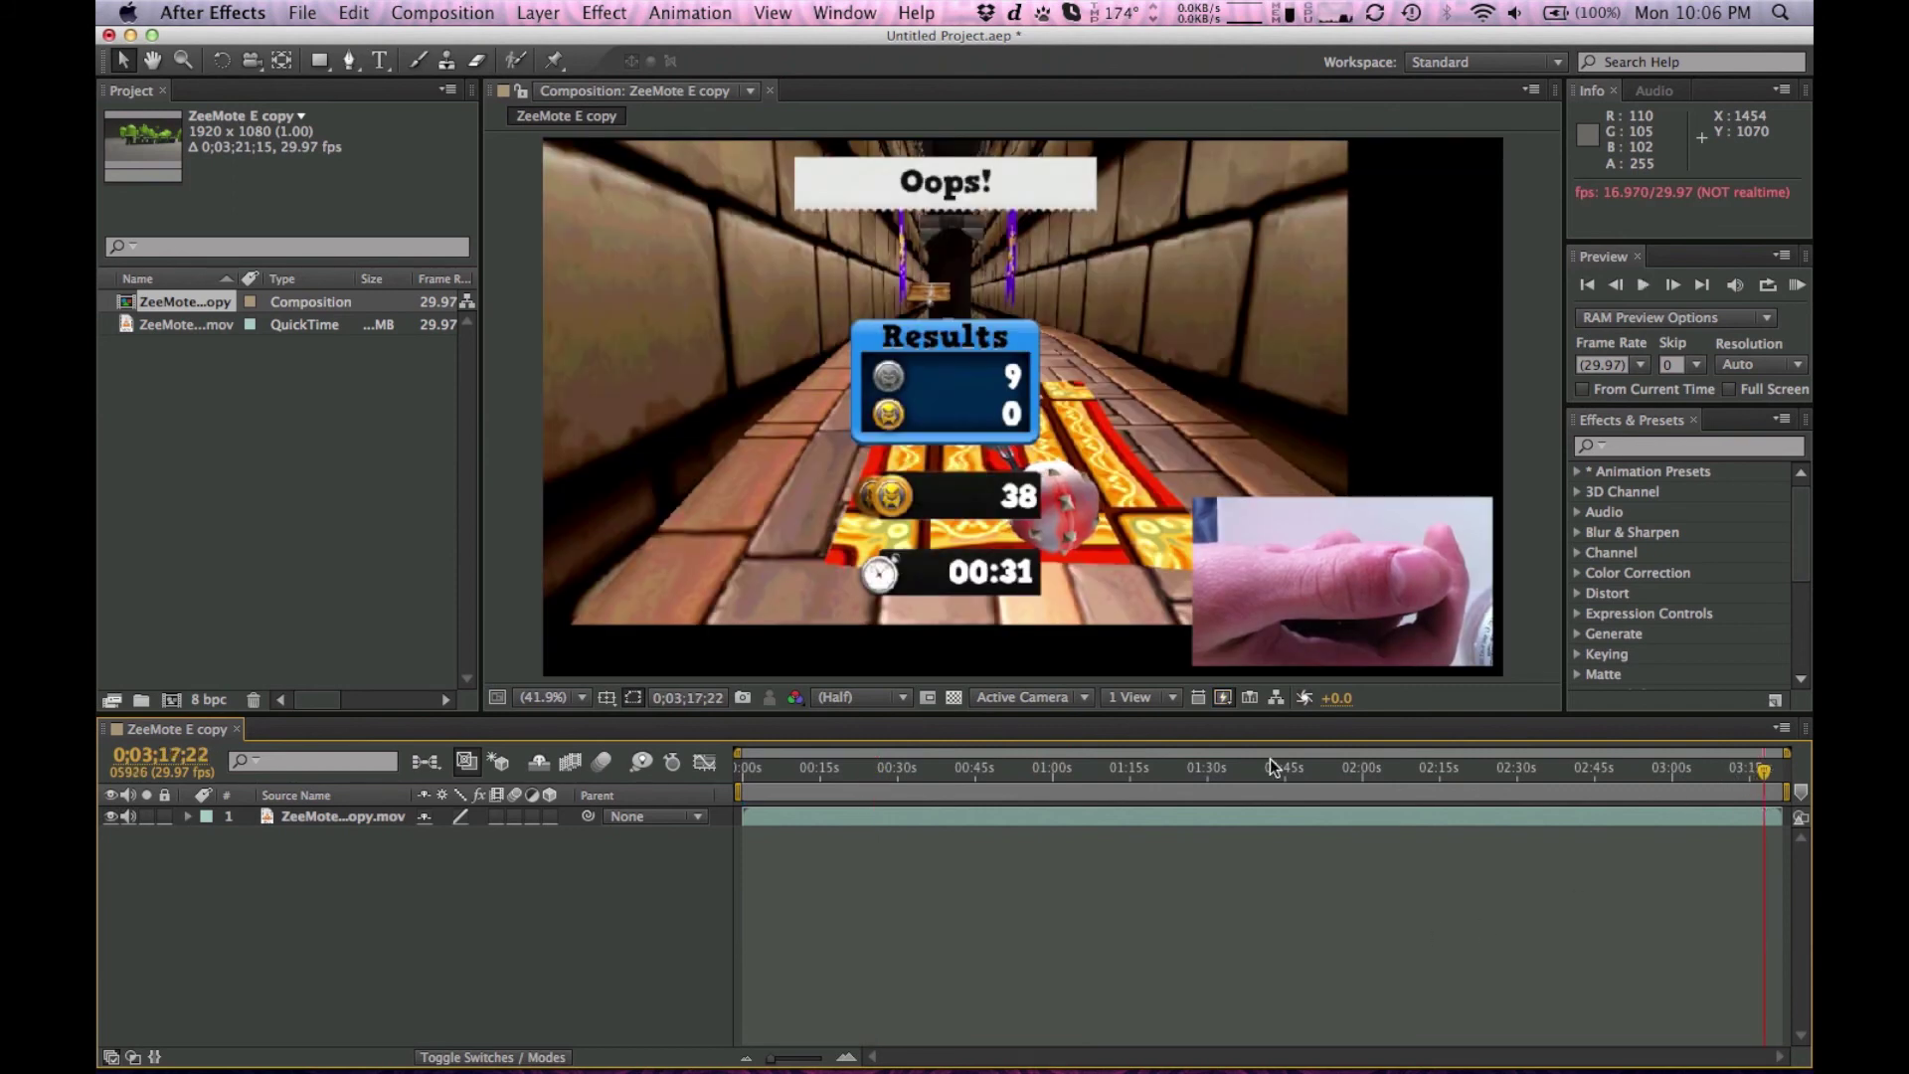
click(815, 767)
key(space)
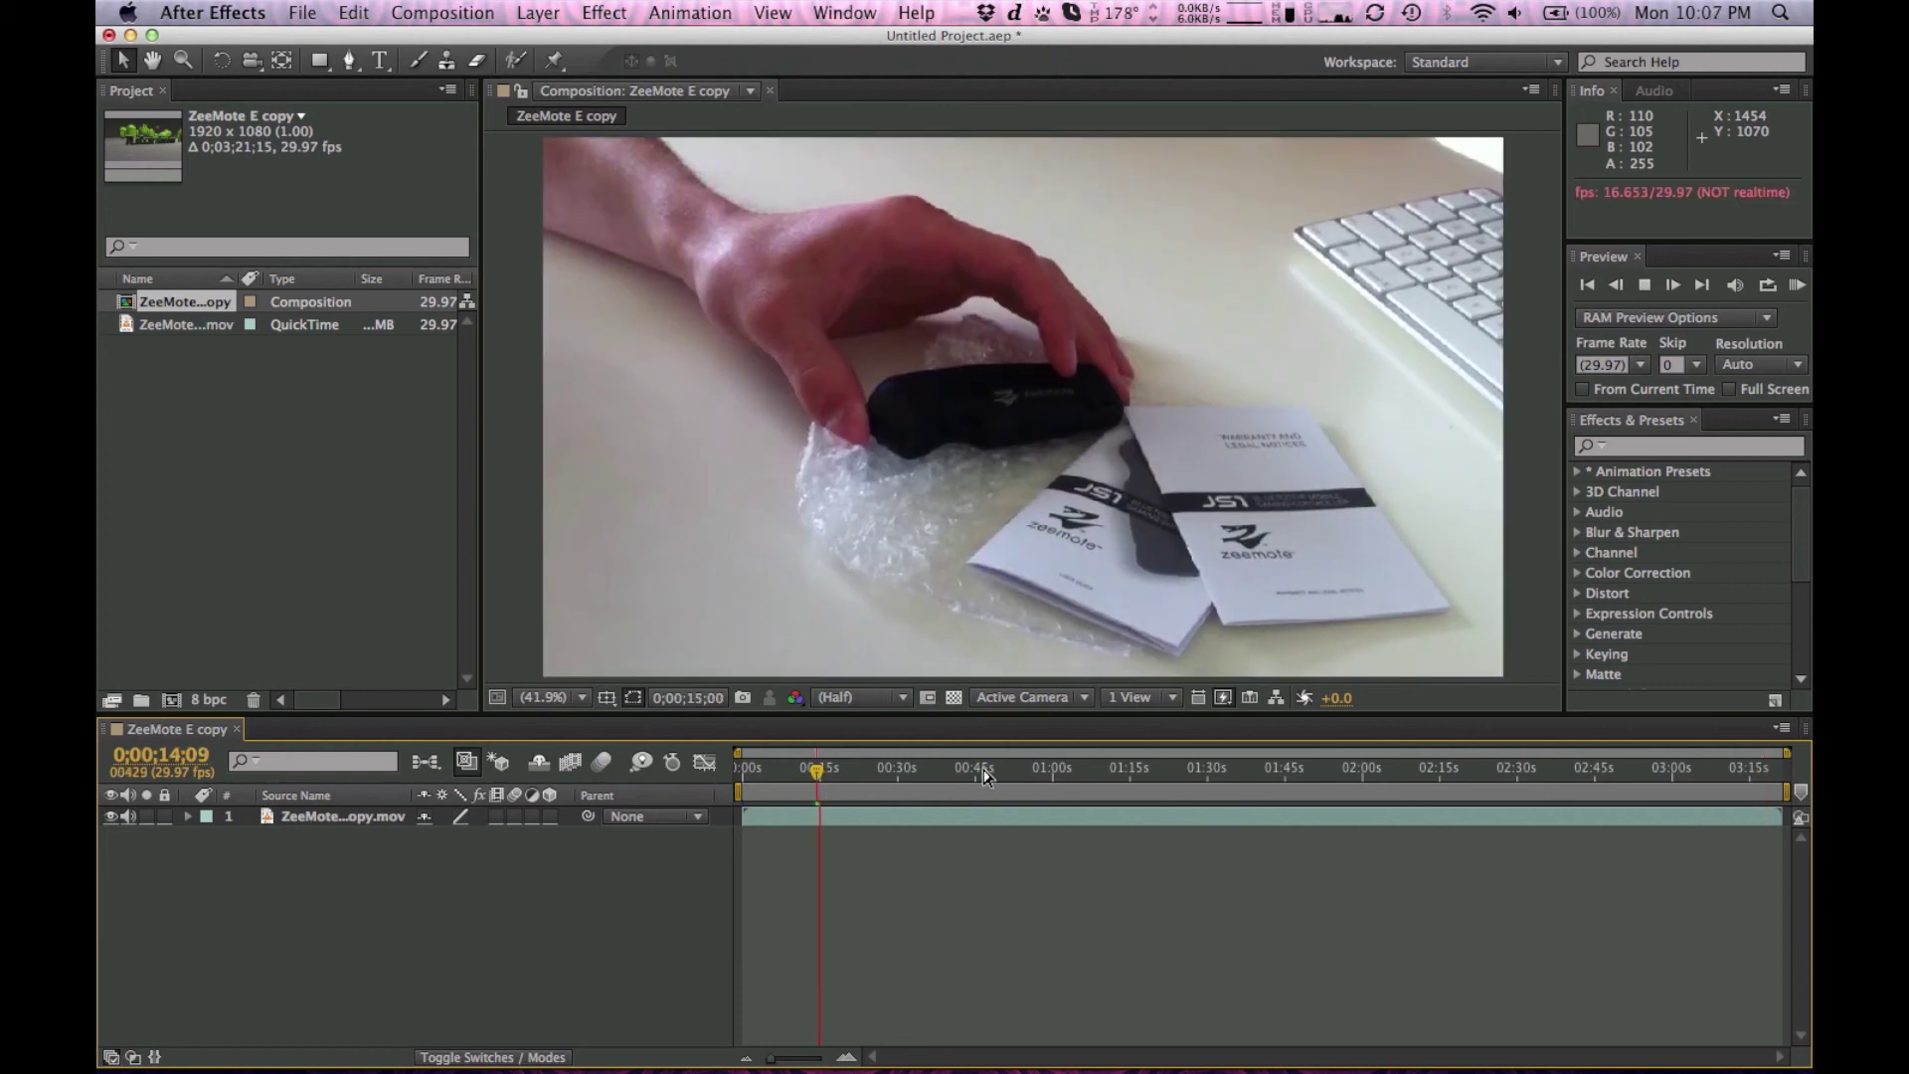
key(space)
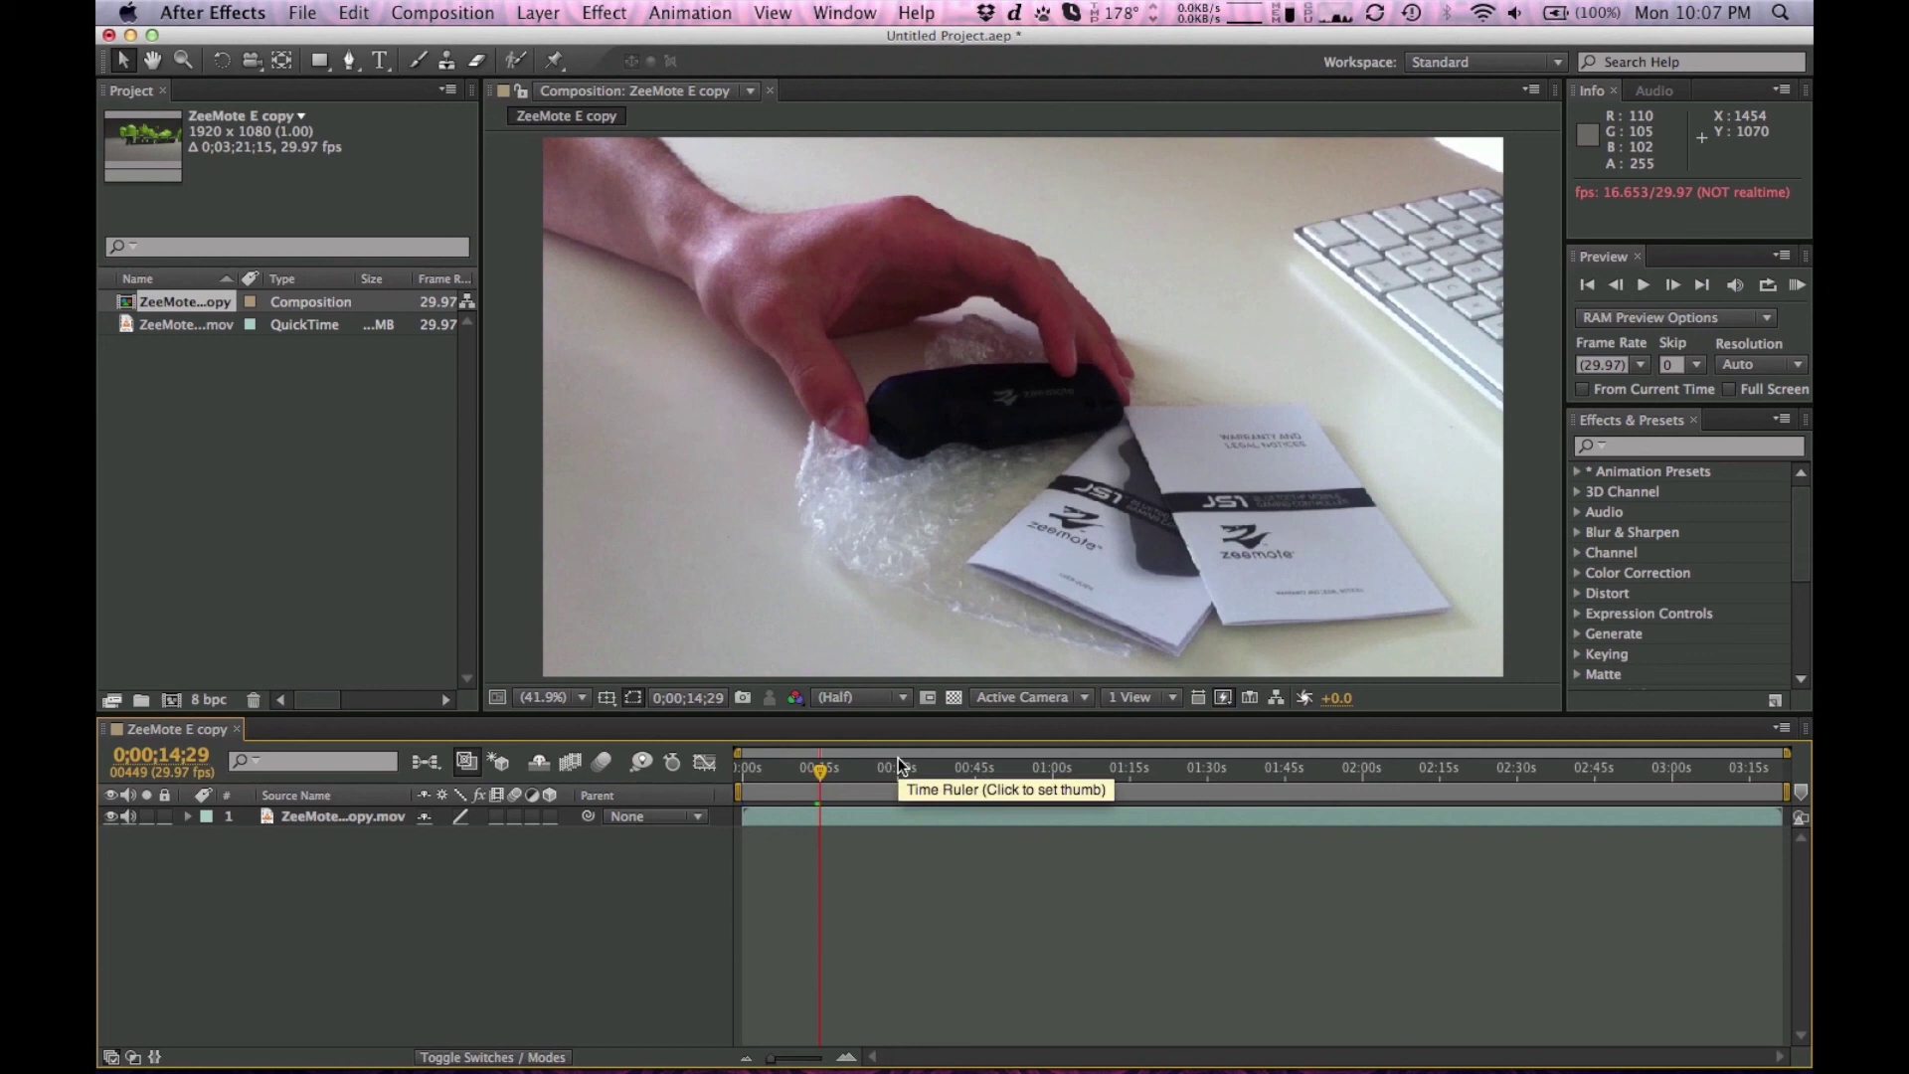